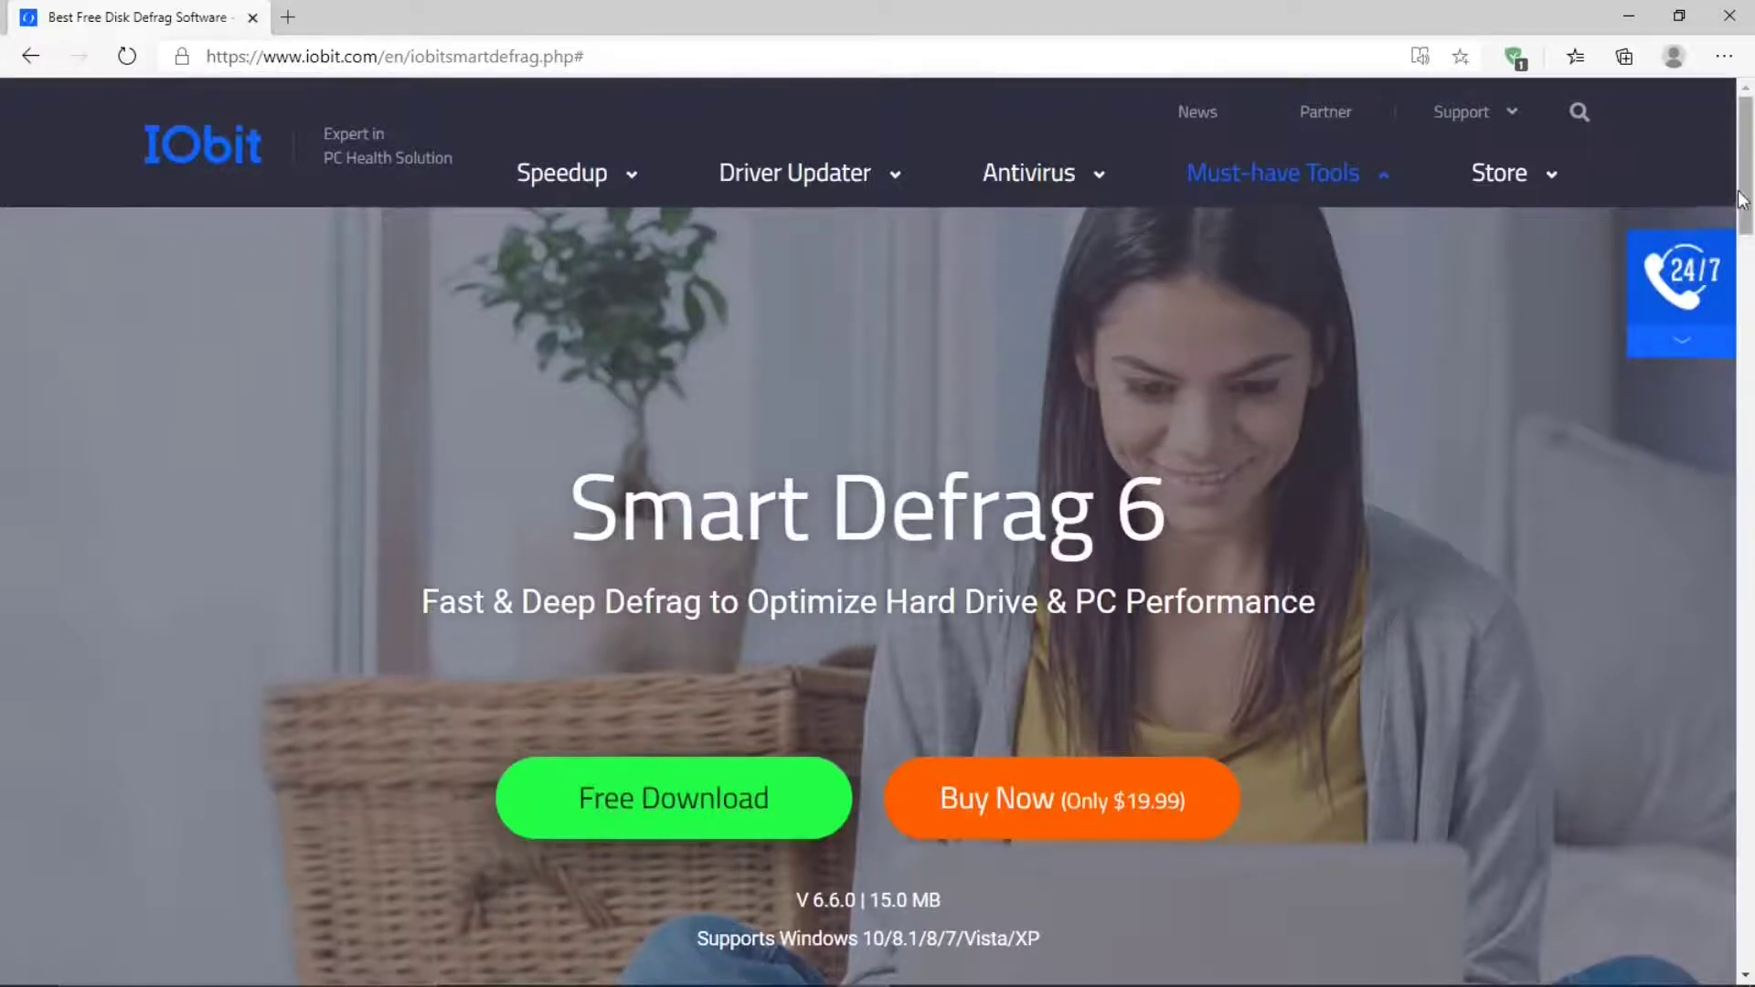
Step: Review the Smart Defrag 6 product page and download the free version through the MajorGeeks mirror
scroll(1741, 199, down, 5)
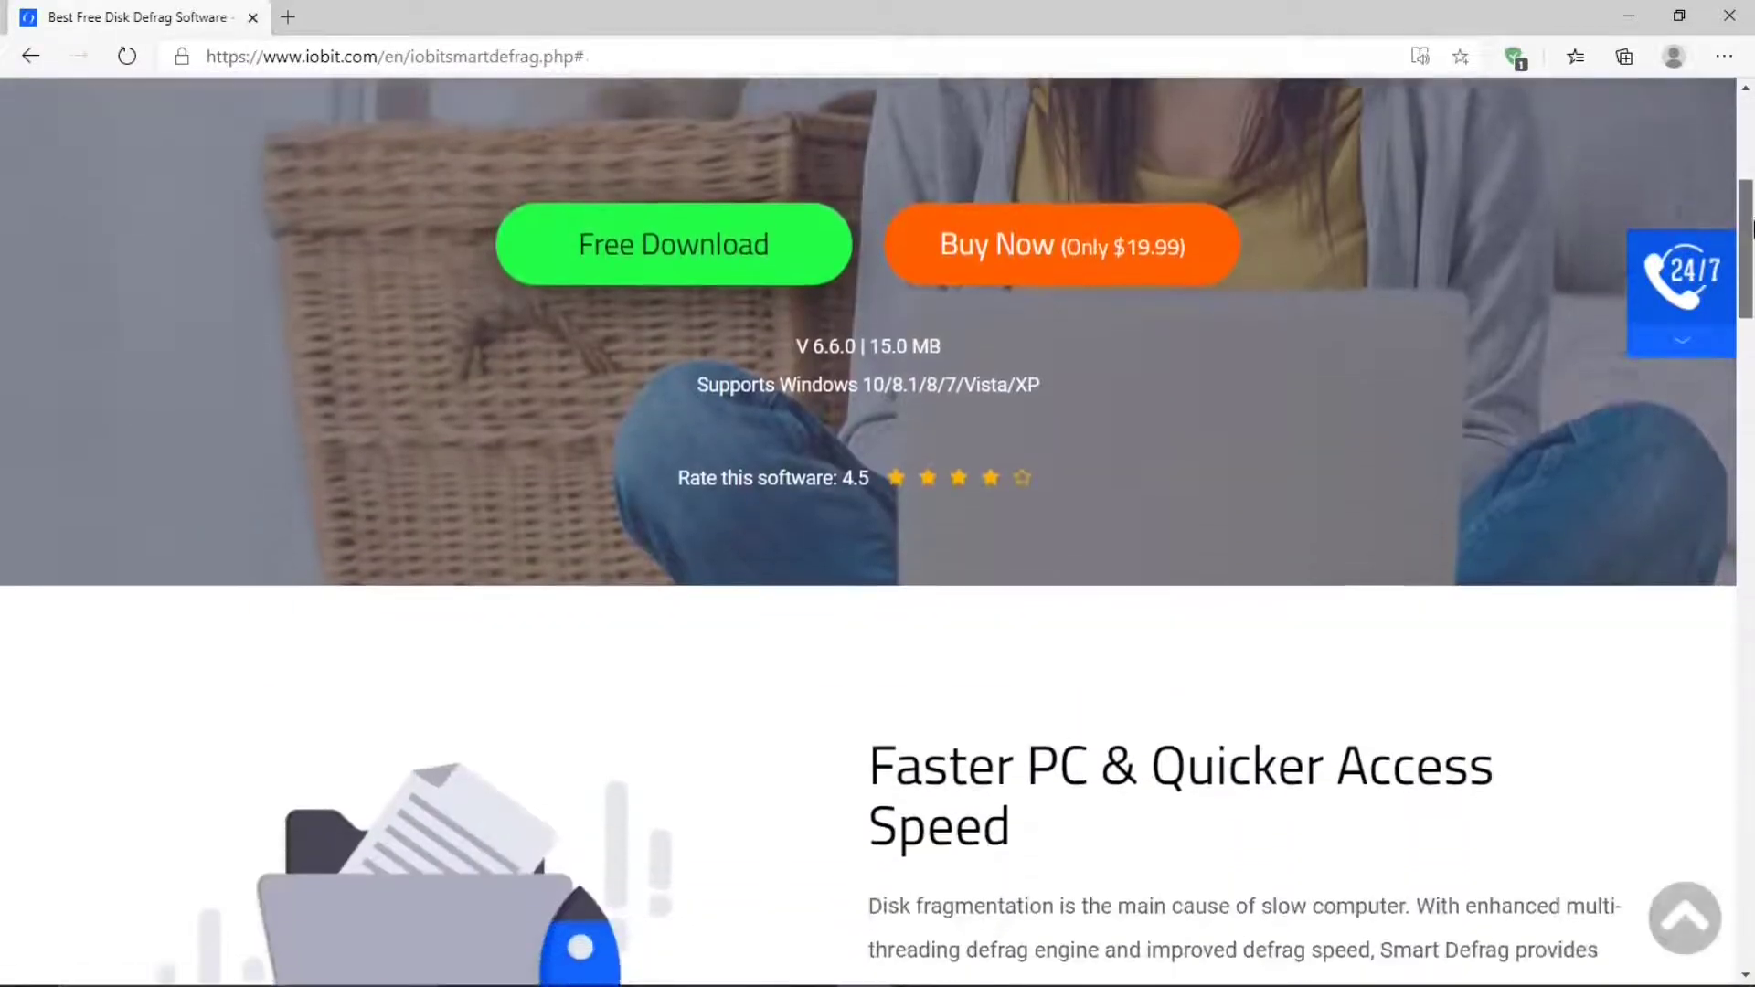
drag(1750, 229, 1750, 766)
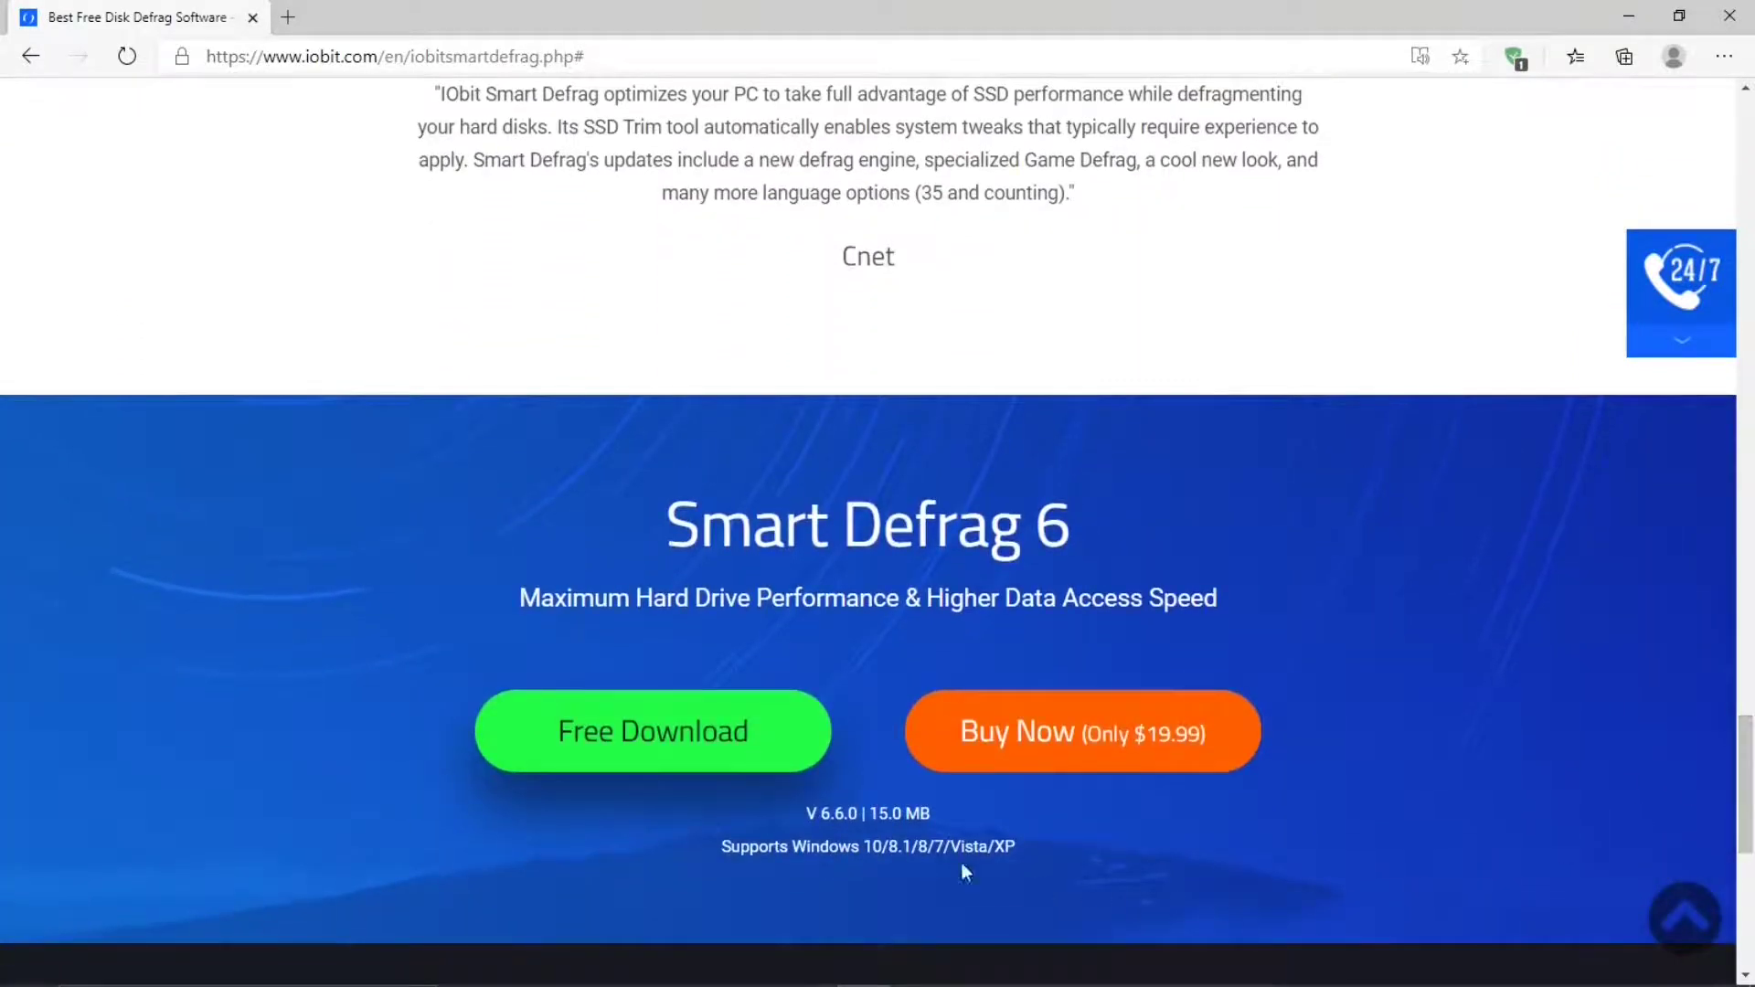
drag(1751, 716, 1750, 100)
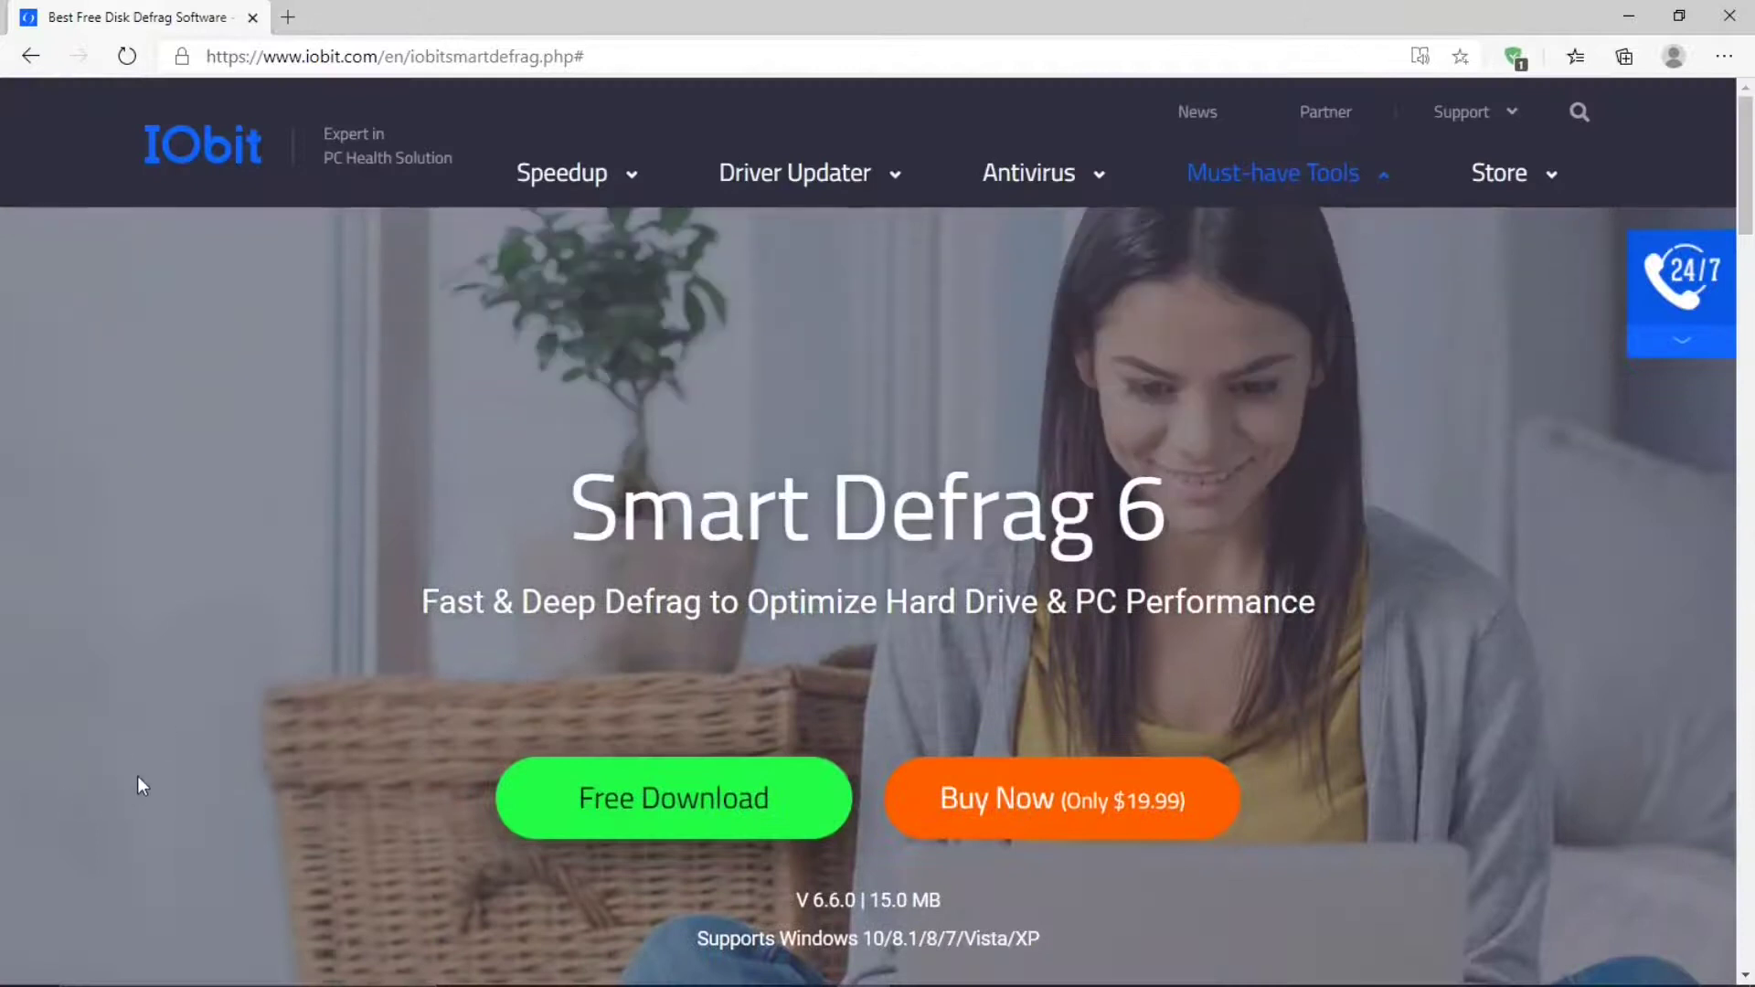
click(726, 801)
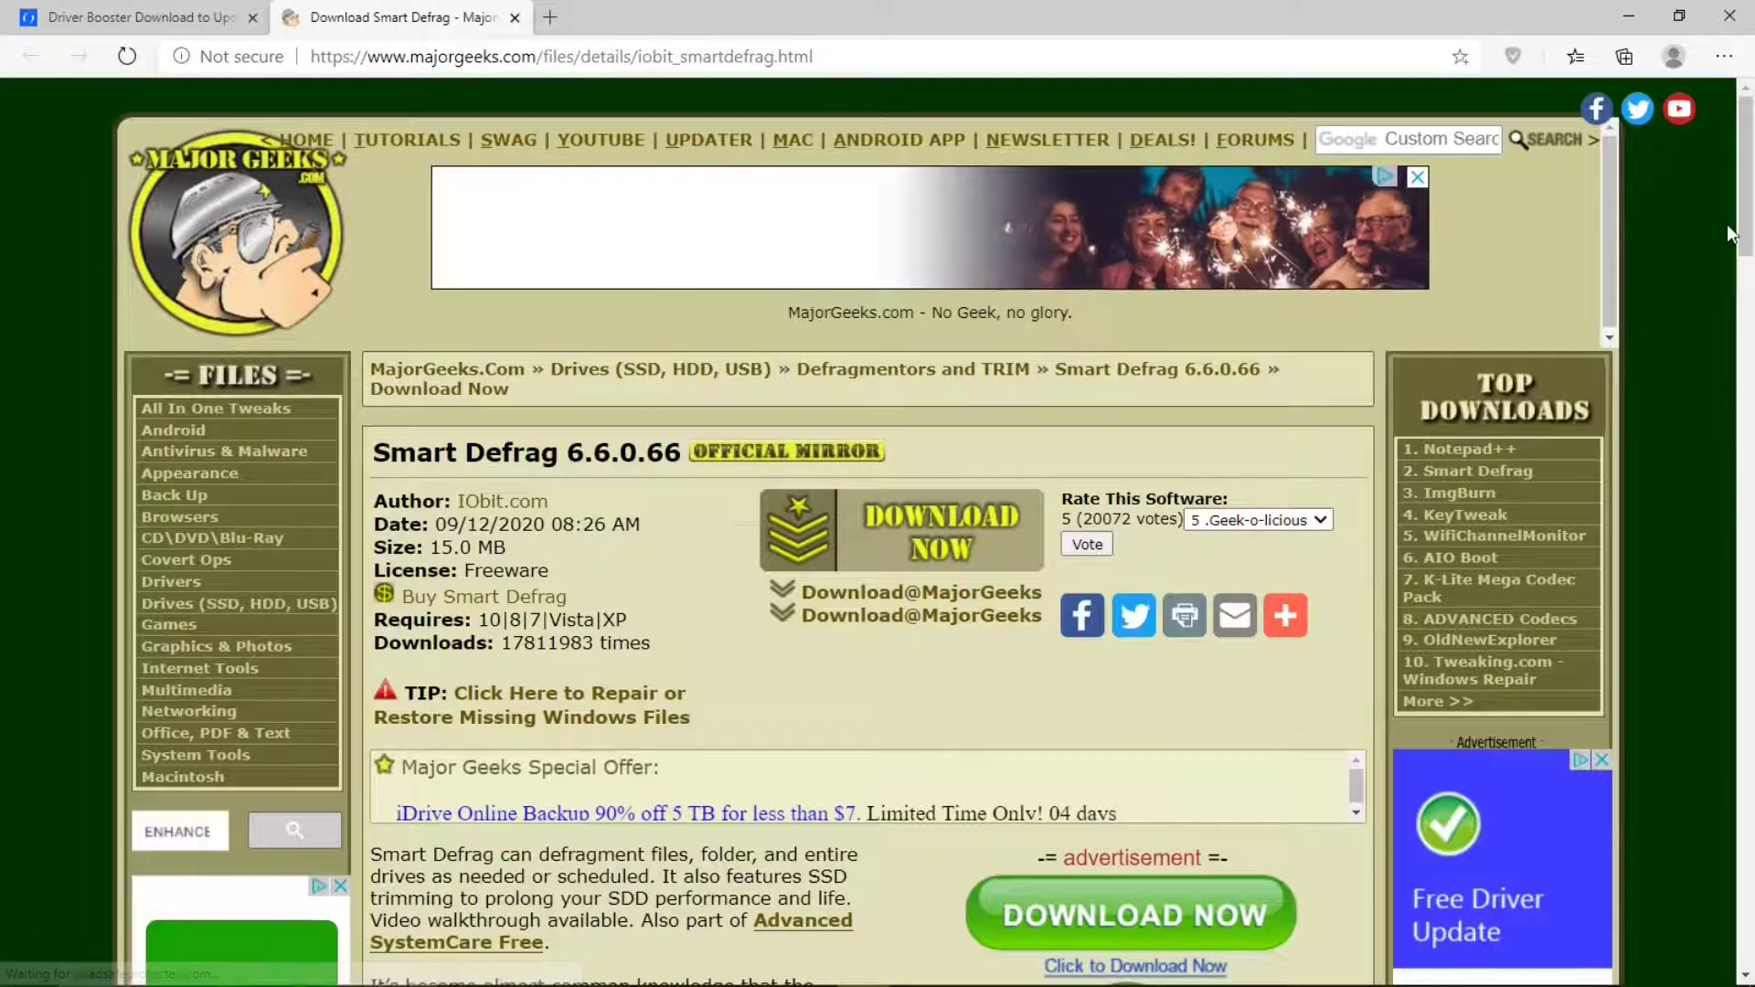
scroll(1744, 192, down, 1)
mouse_move(1744, 192)
mouse_down()
mouse_move(1749, 449)
mouse_move(1749, 170)
mouse_up()
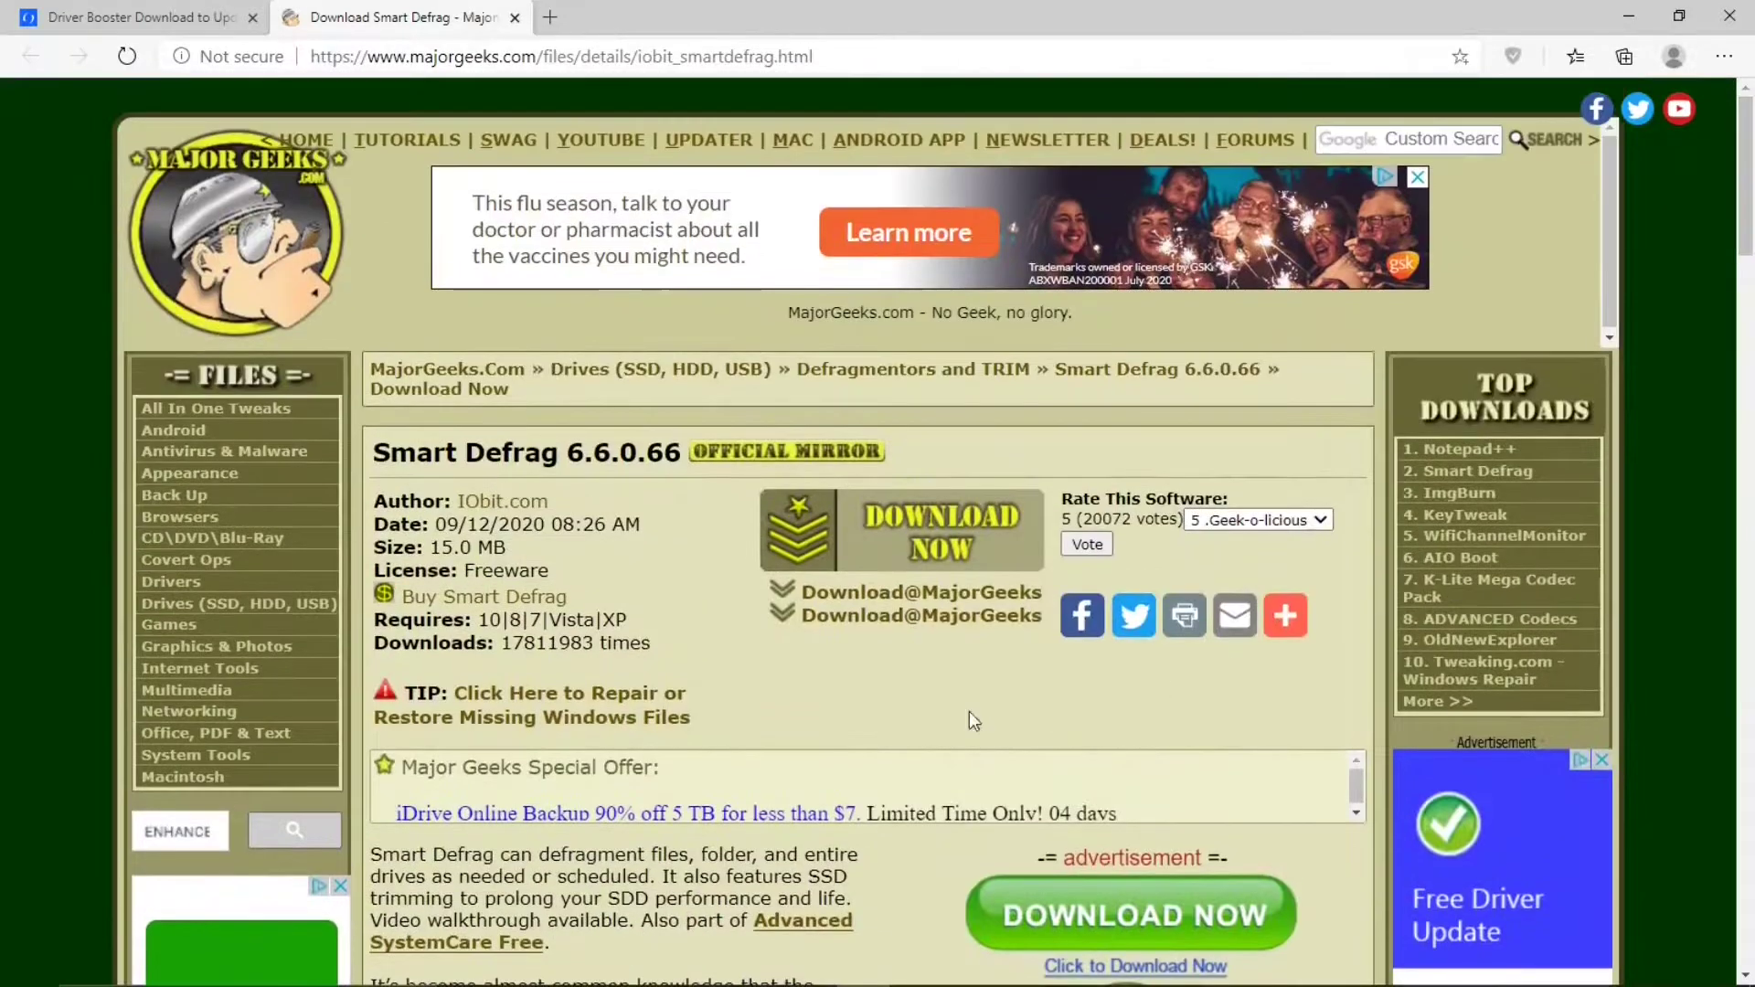
click(891, 617)
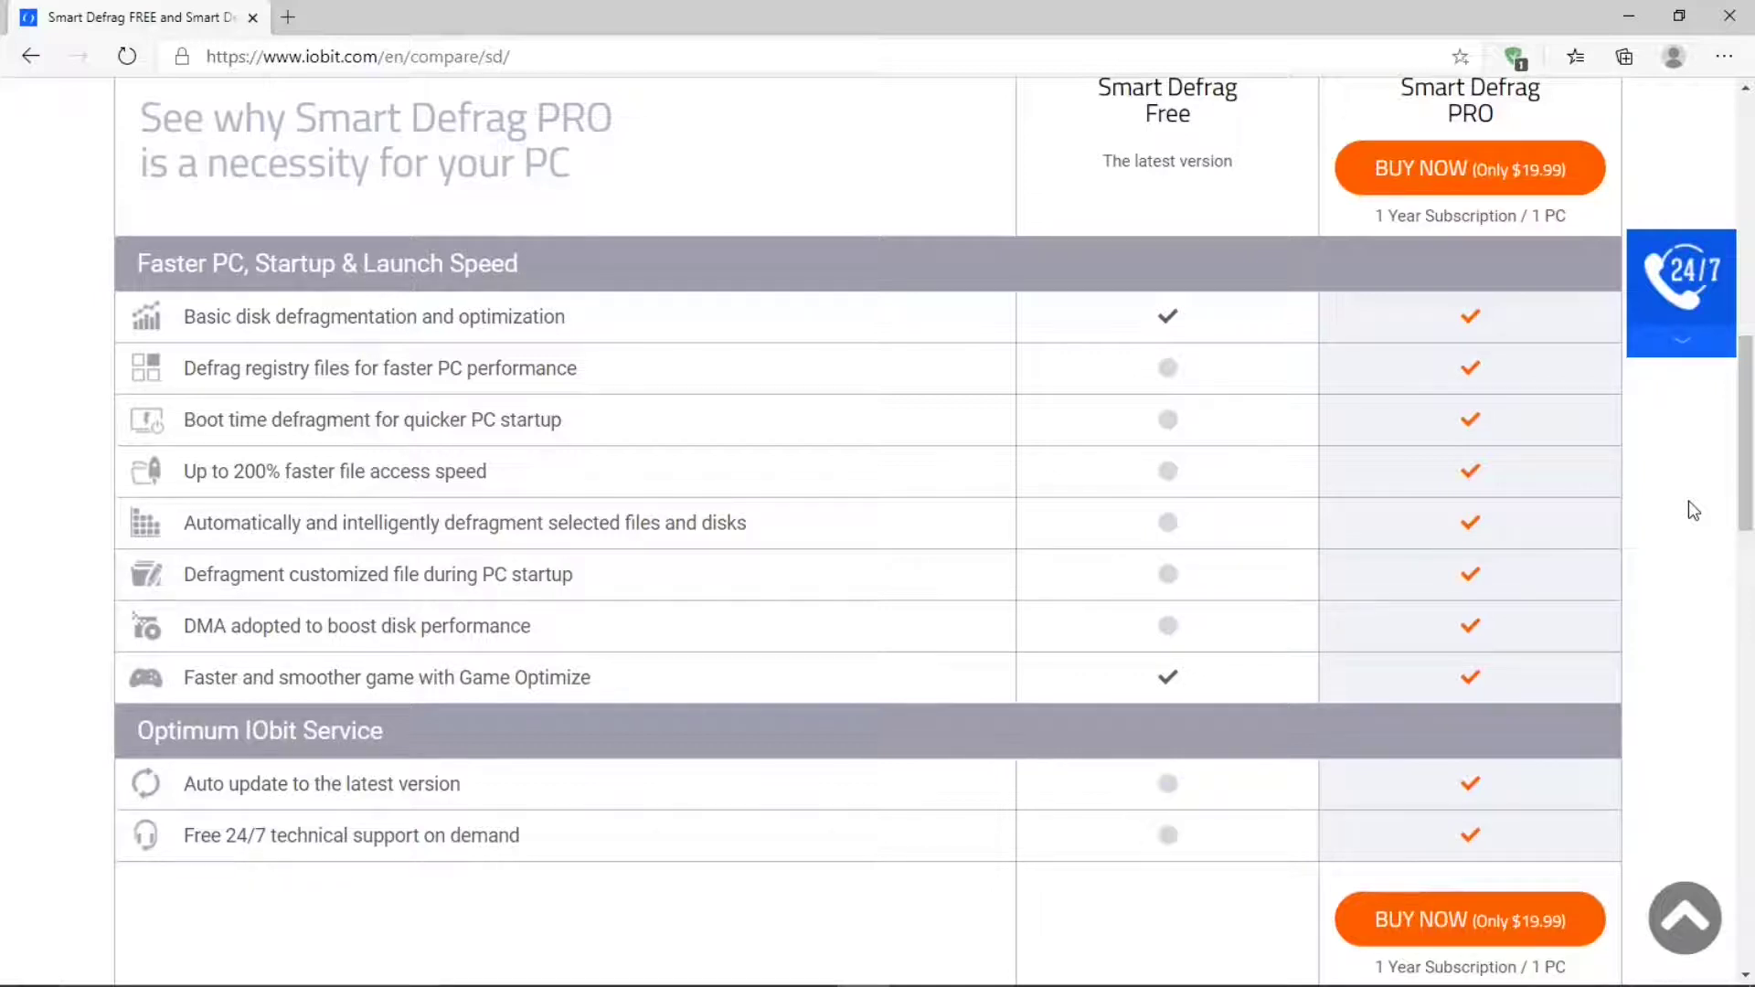
Step: Run smart-defrag-setup from the Downloads folder and install it, skipping the Advanced SystemCare offer and declining the newsletter subscription
click(547, 485)
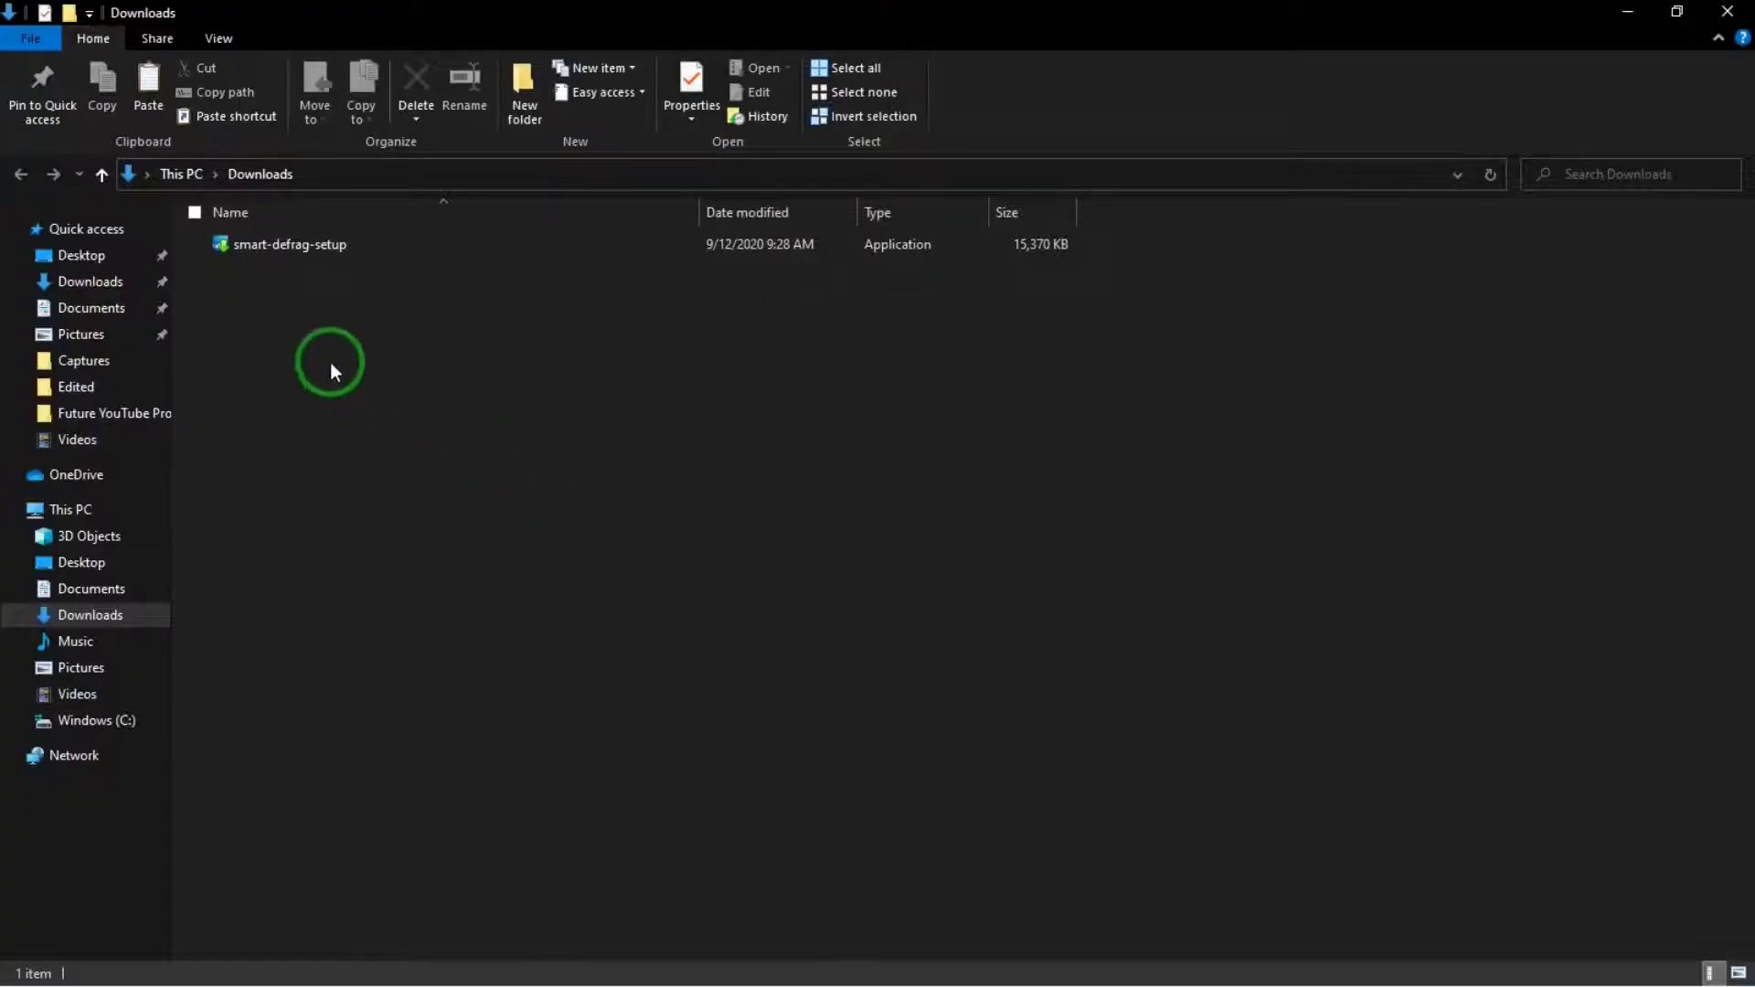
click(260, 245)
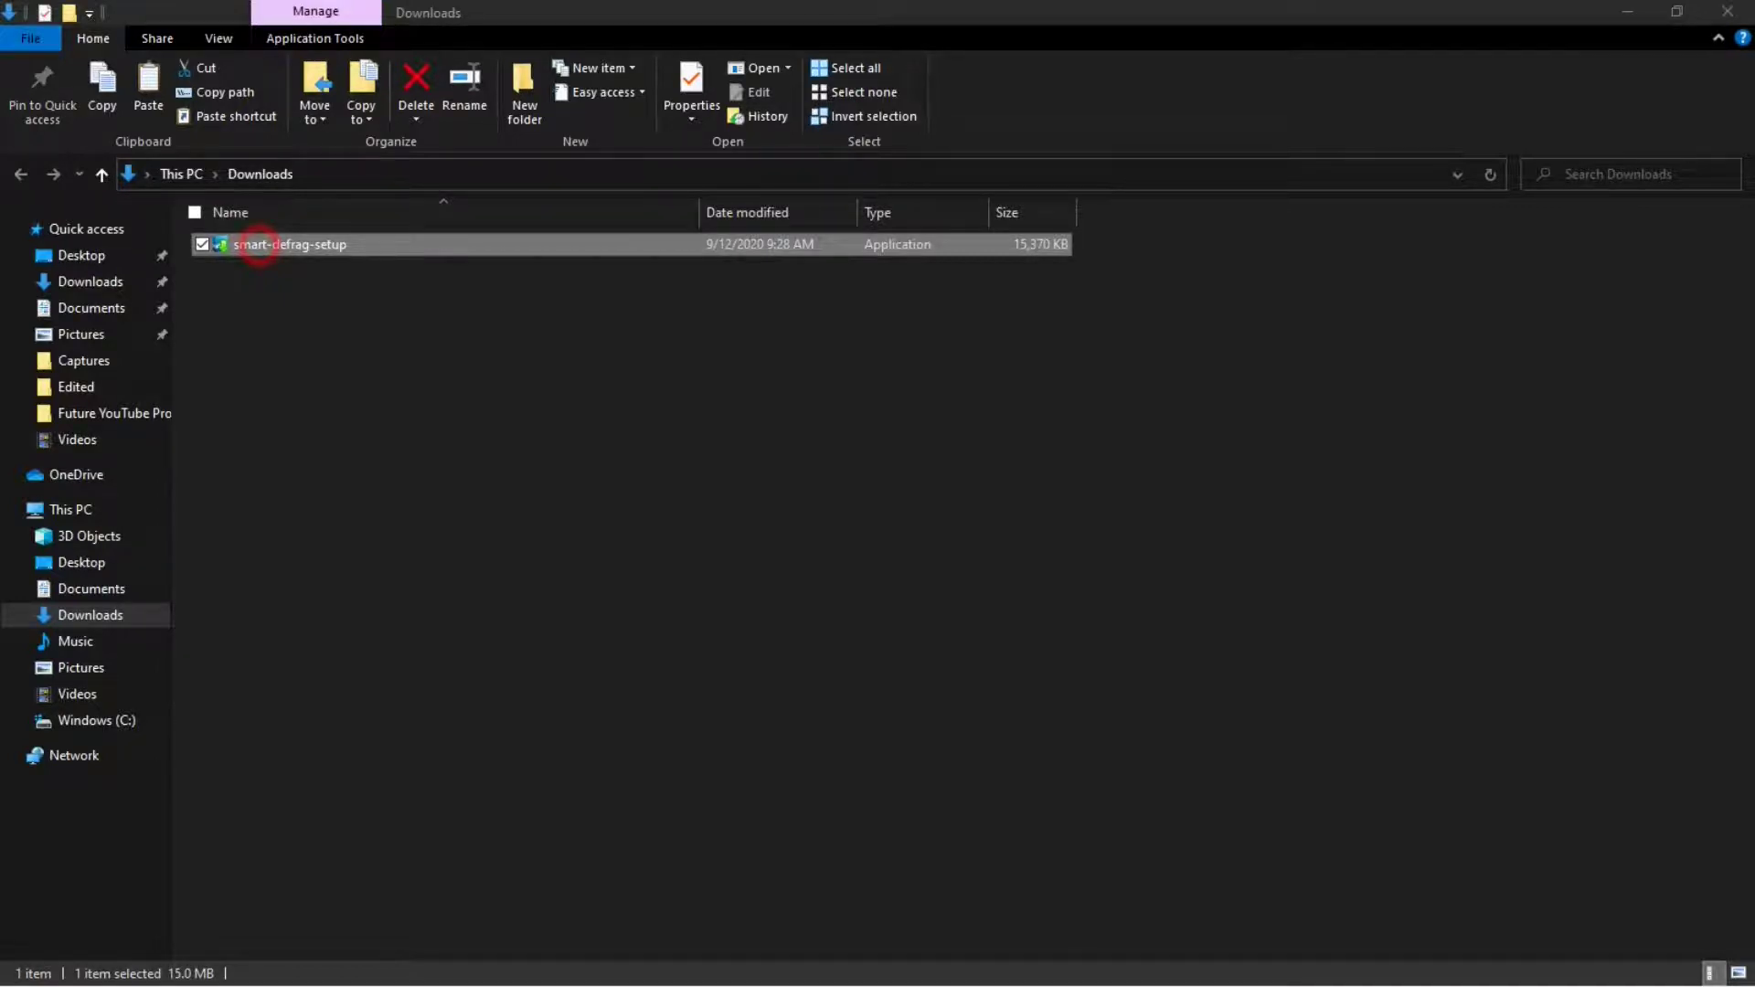
double_click(259, 245)
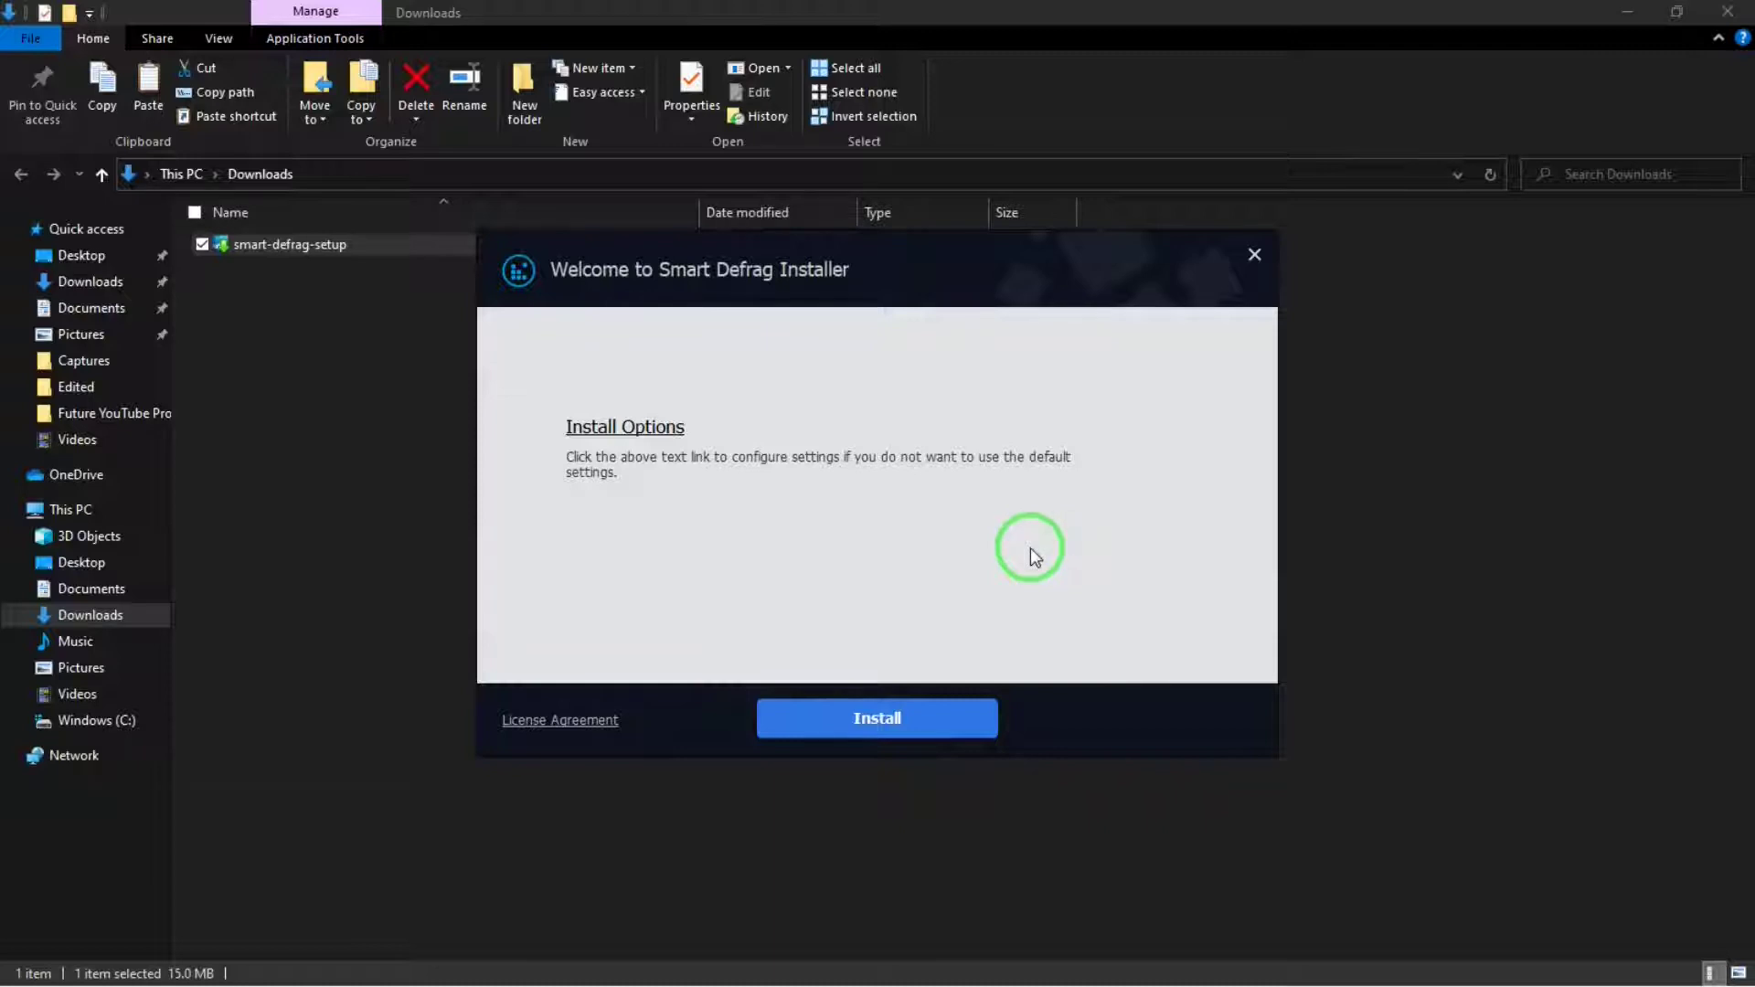
click(879, 722)
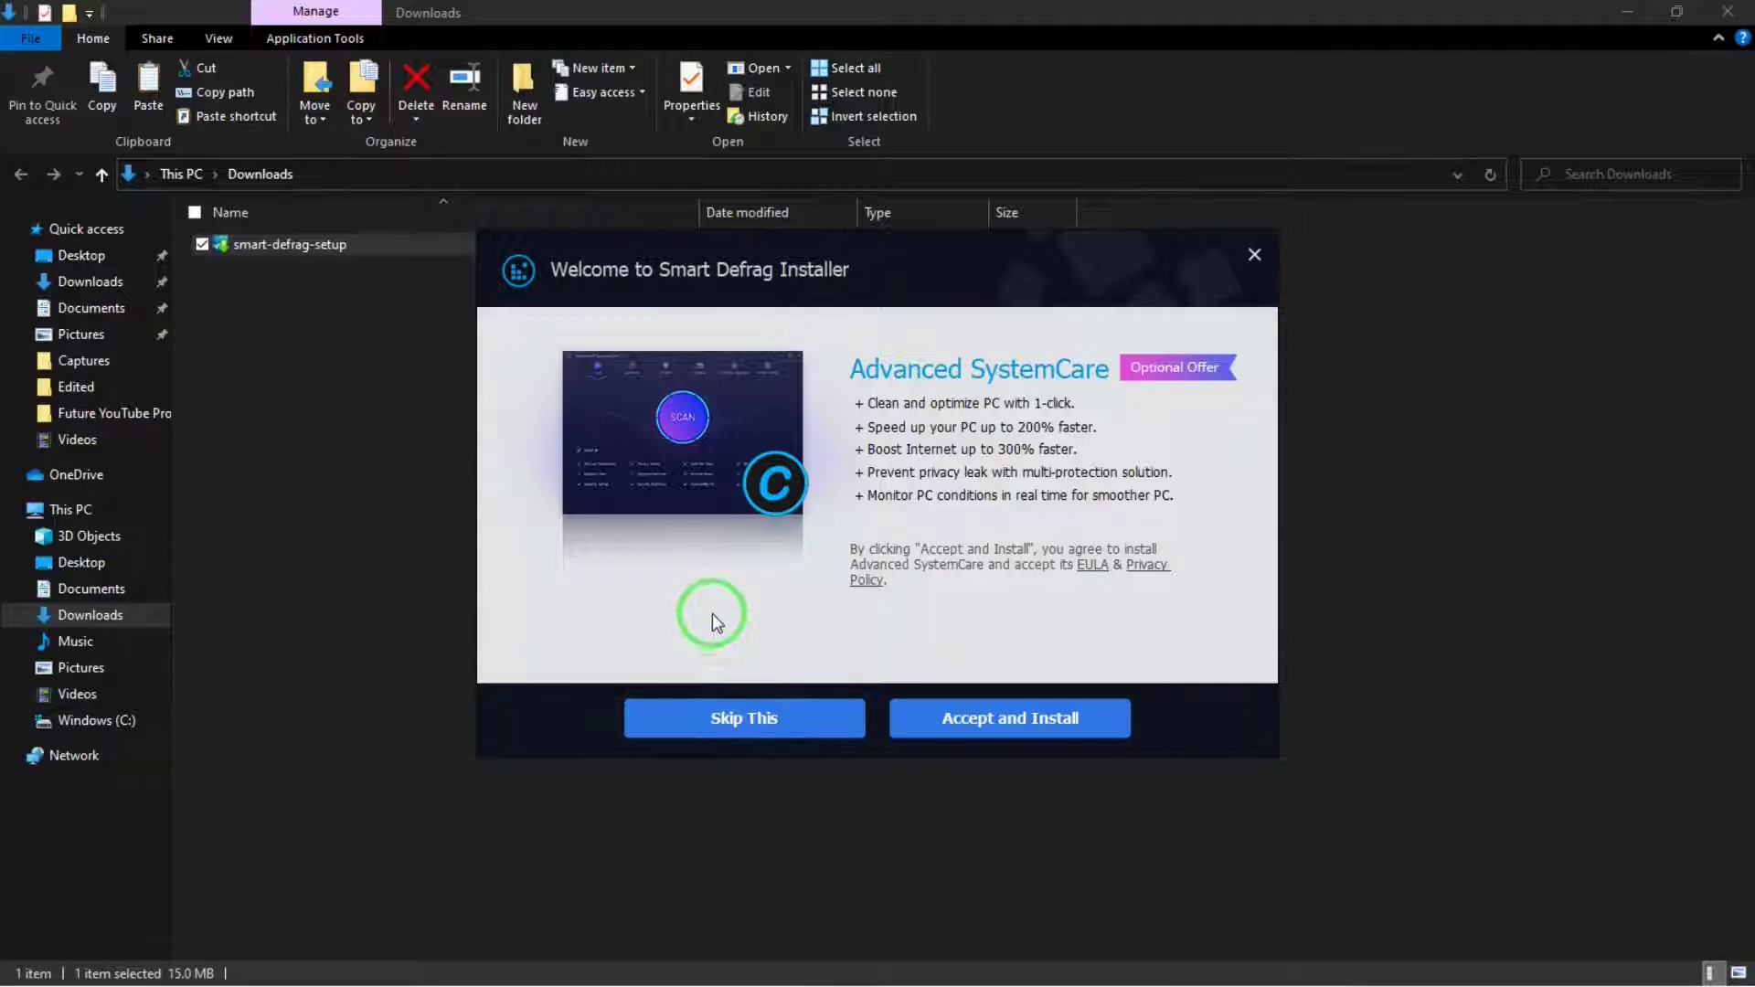
click(731, 706)
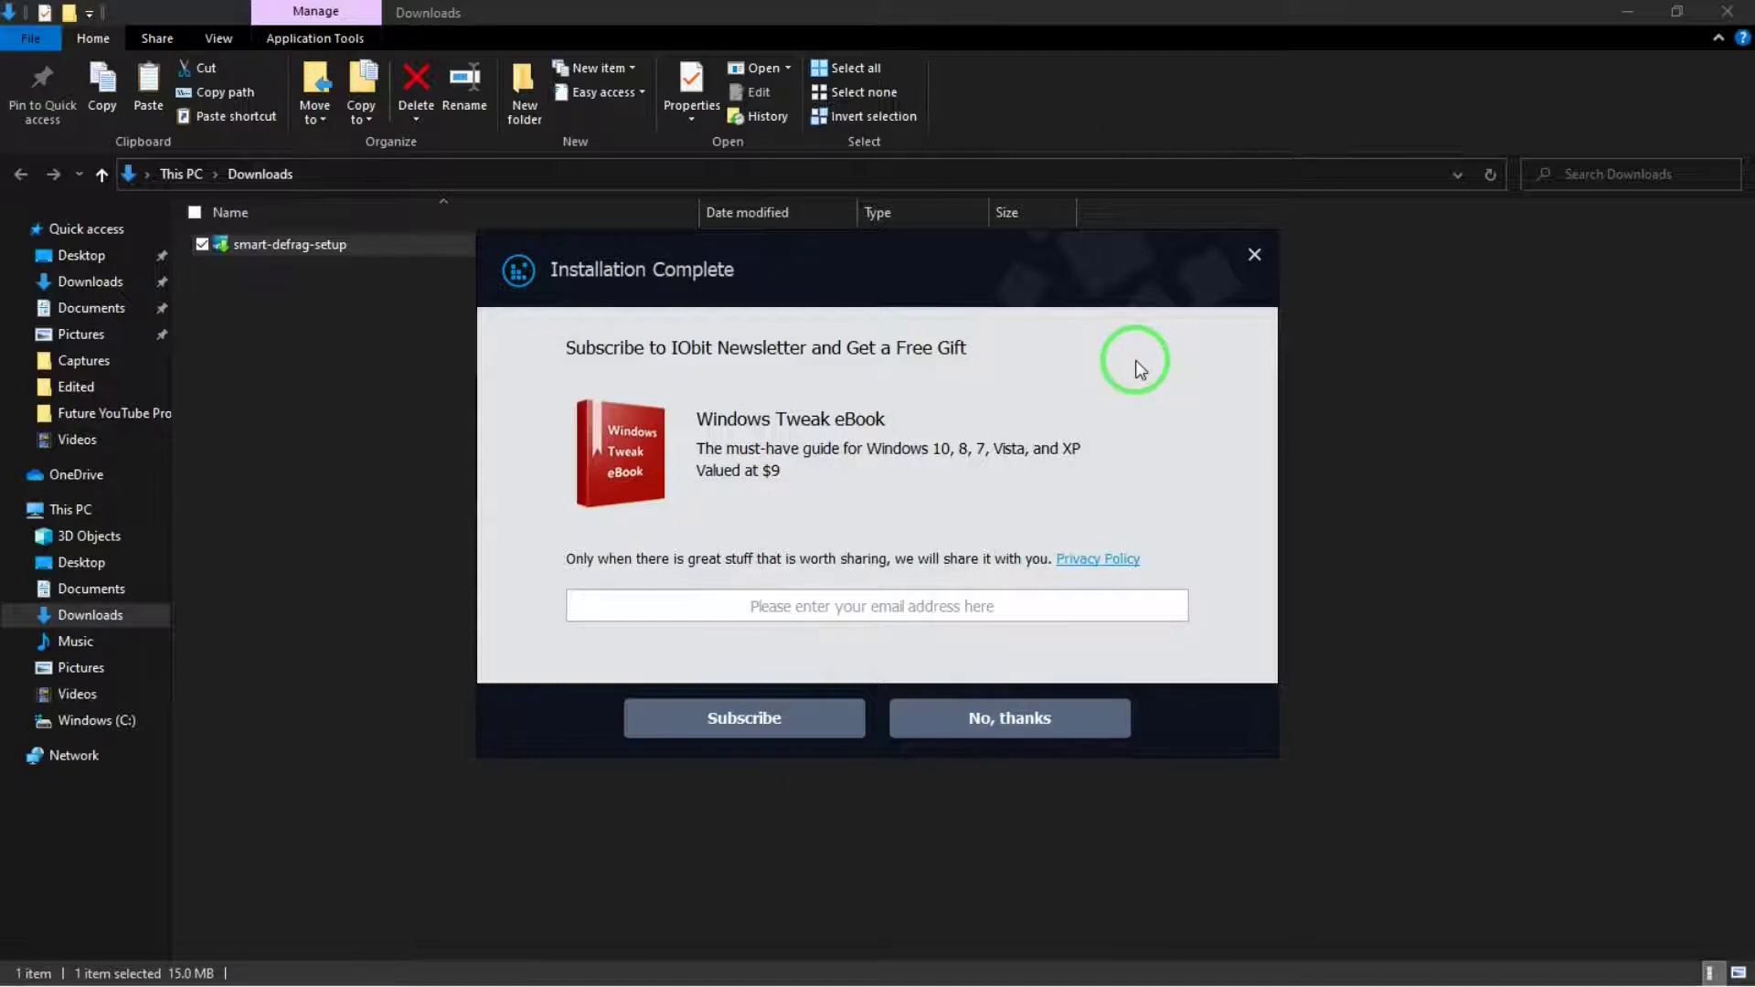
click(1006, 718)
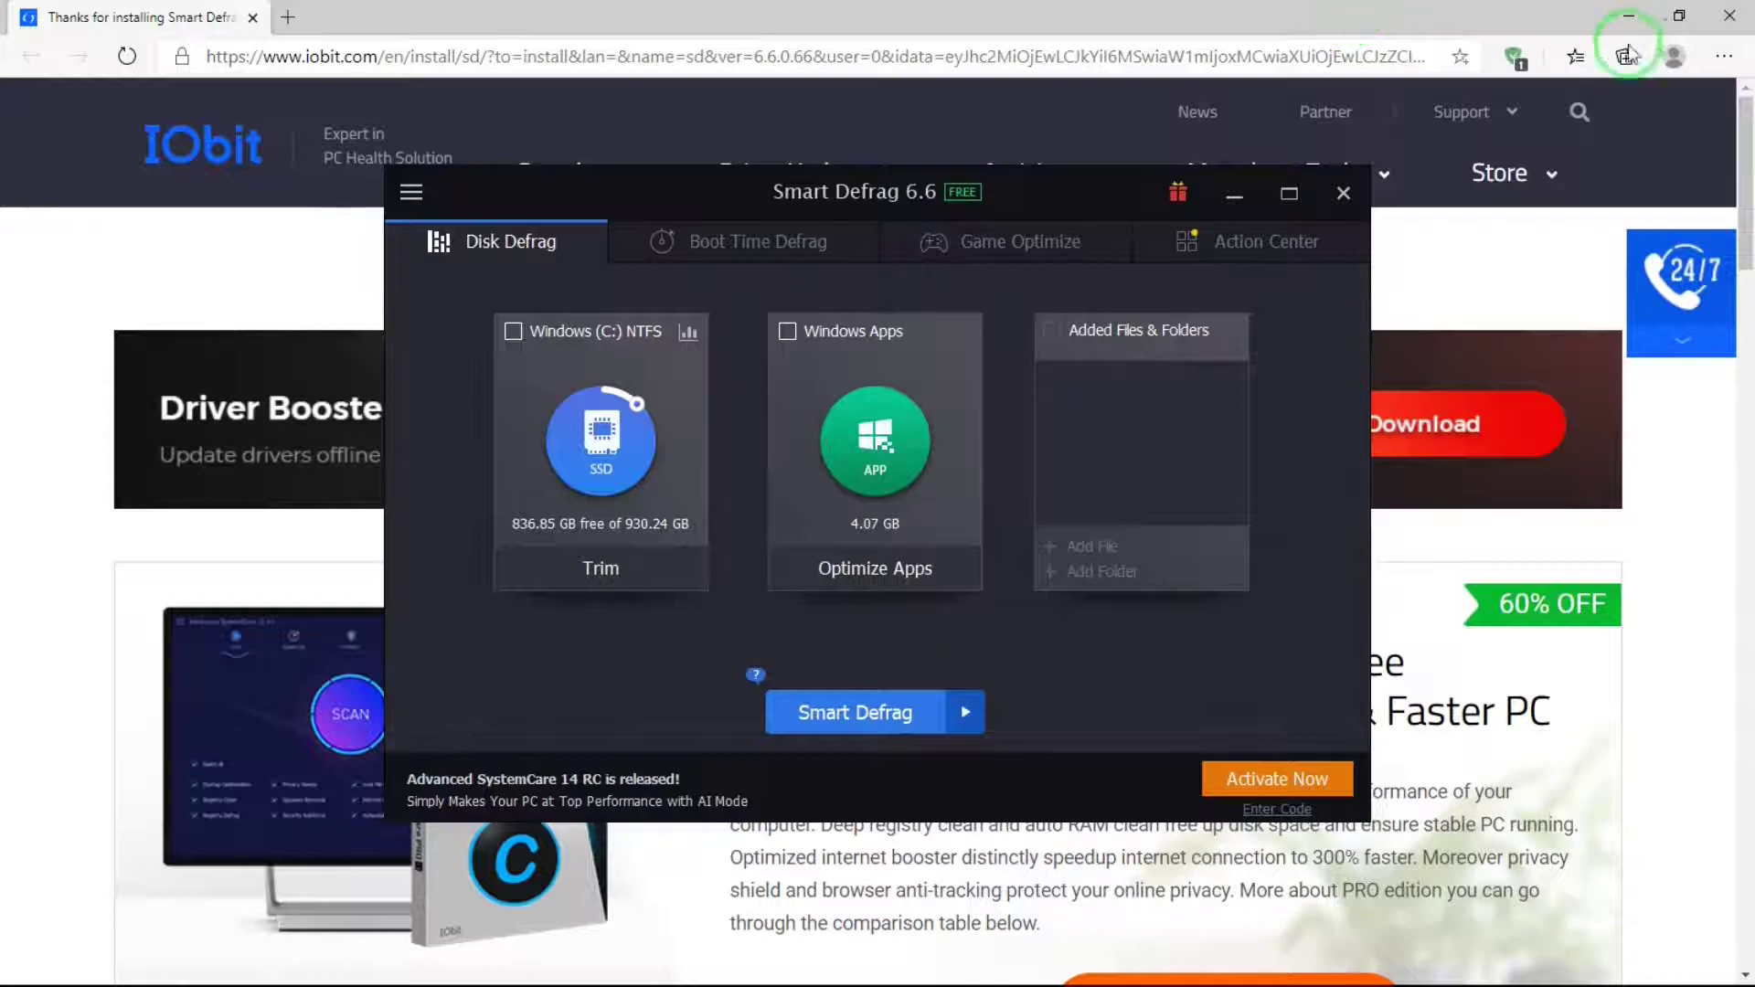
Step: Close the browser's post-installation page and maximize the Smart Defrag window
click(1739, 14)
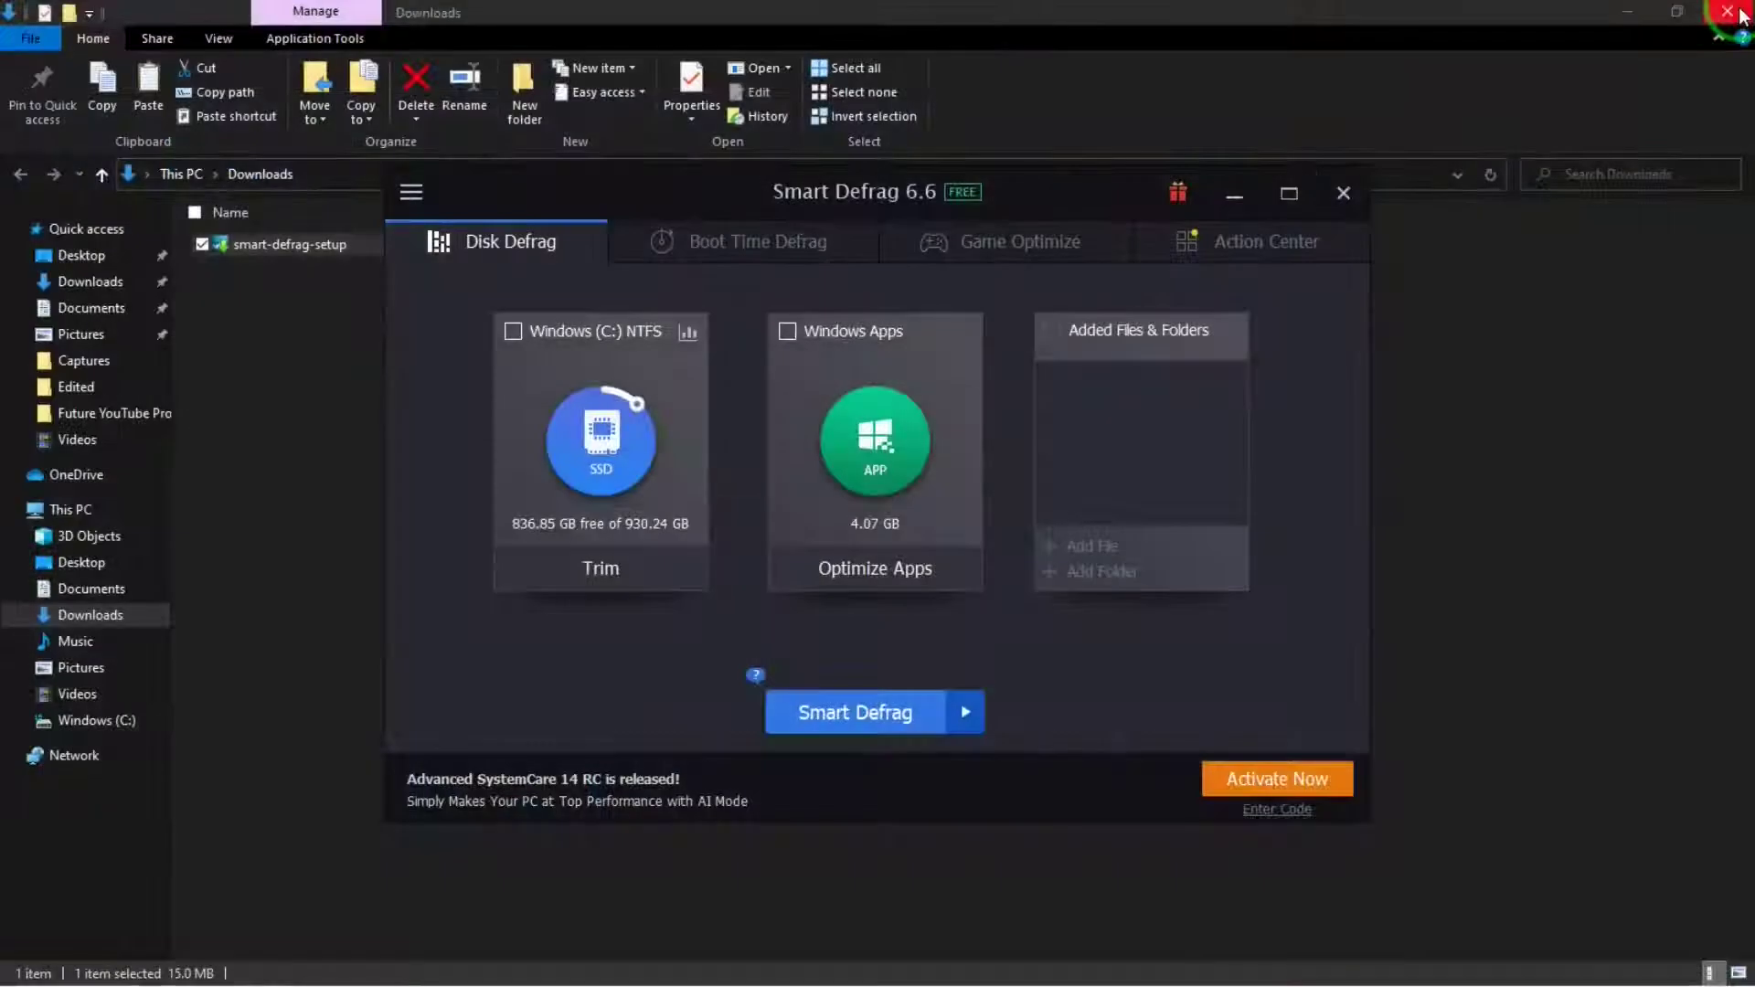
click(1303, 201)
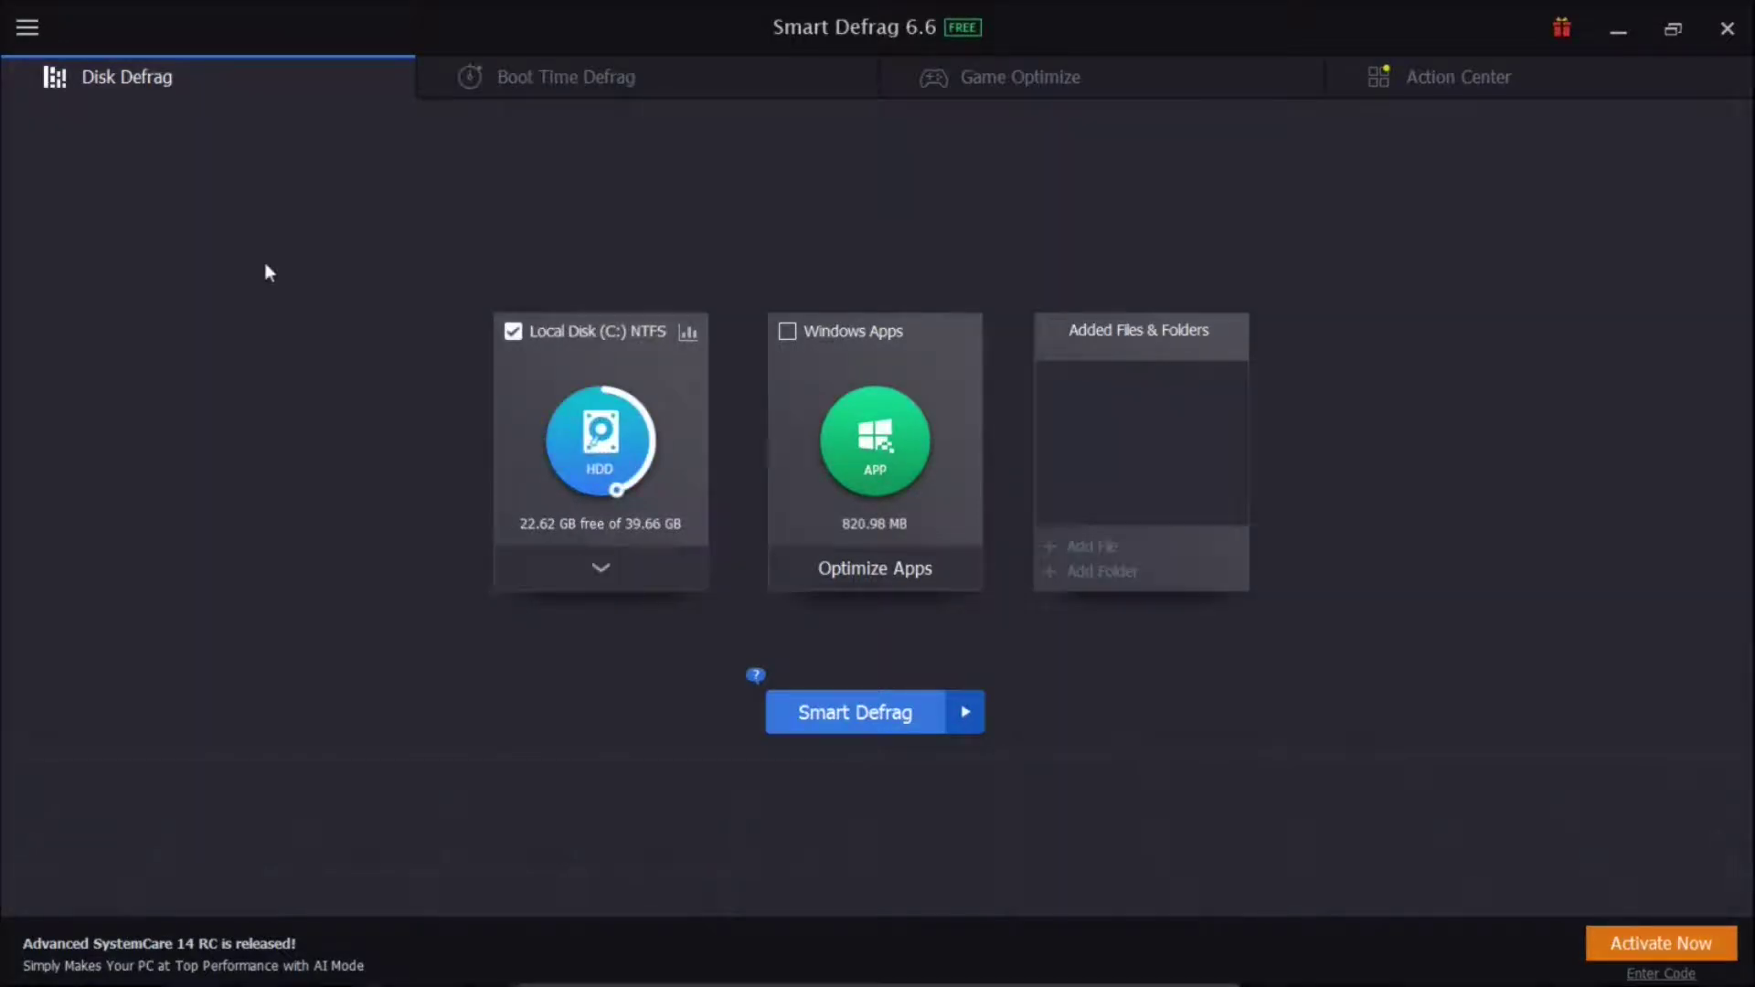
Step: Open Smart Defrag's settings and review the General Settings, Defrag, Auto Analyze and Auto Defrag options
click(26, 31)
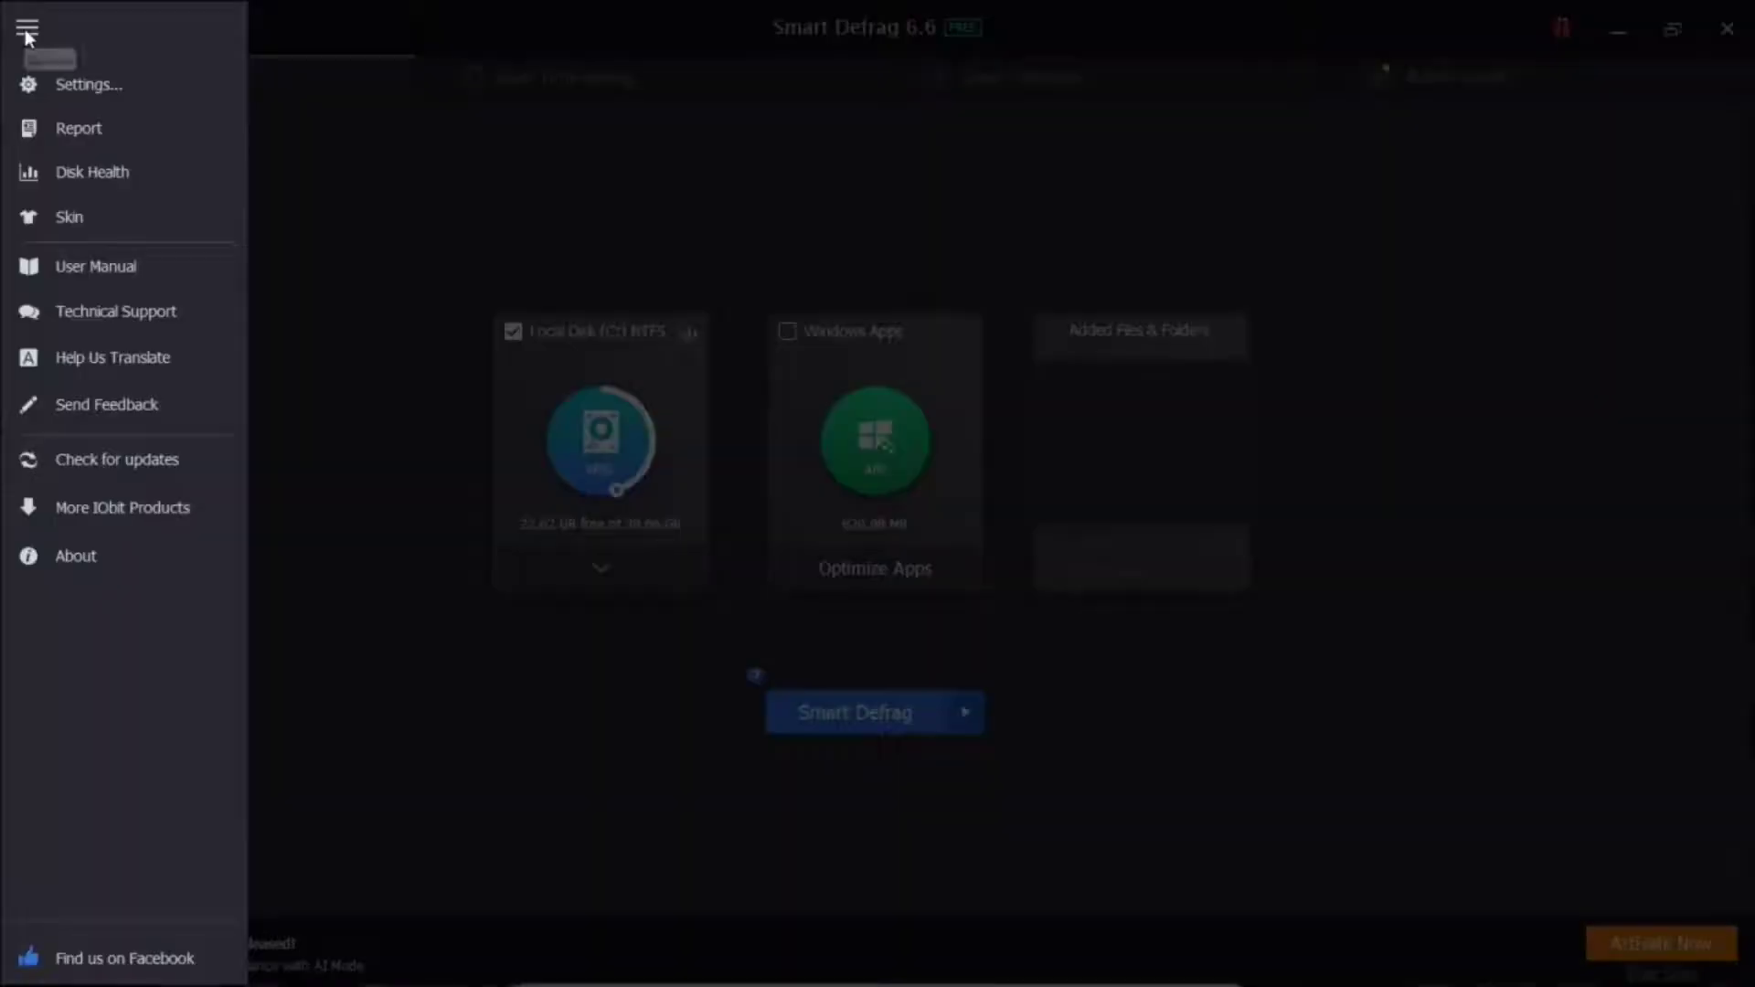
click(70, 88)
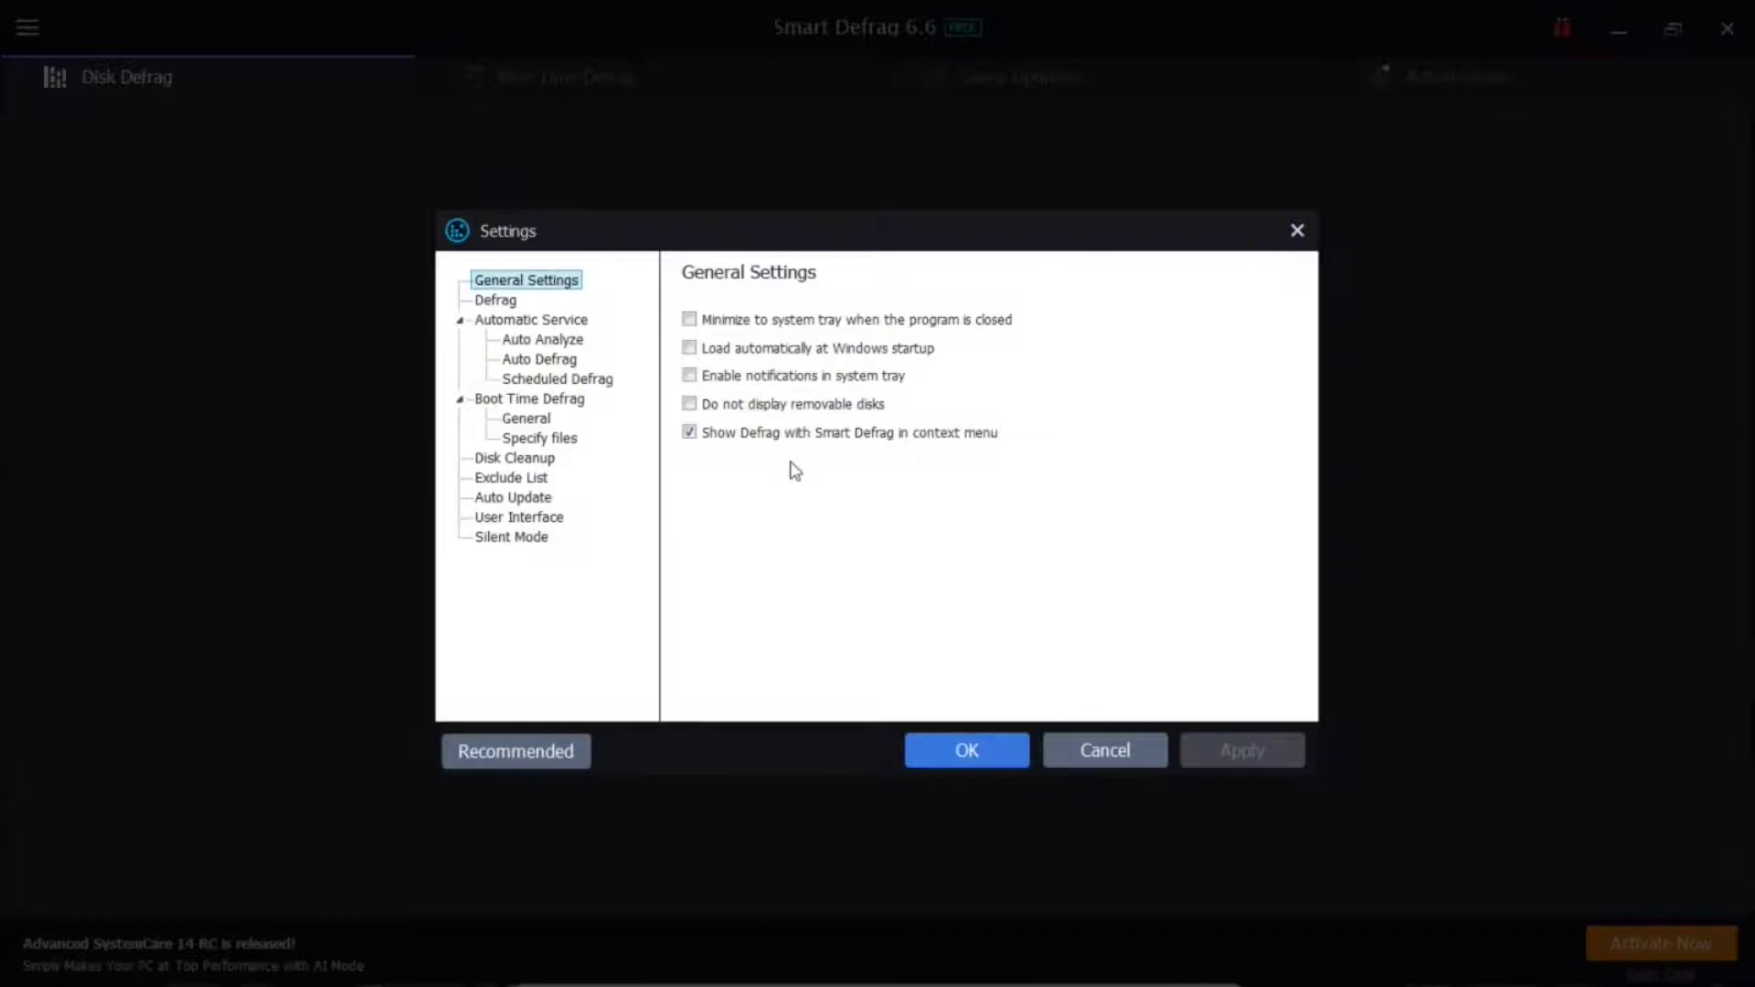
click(502, 302)
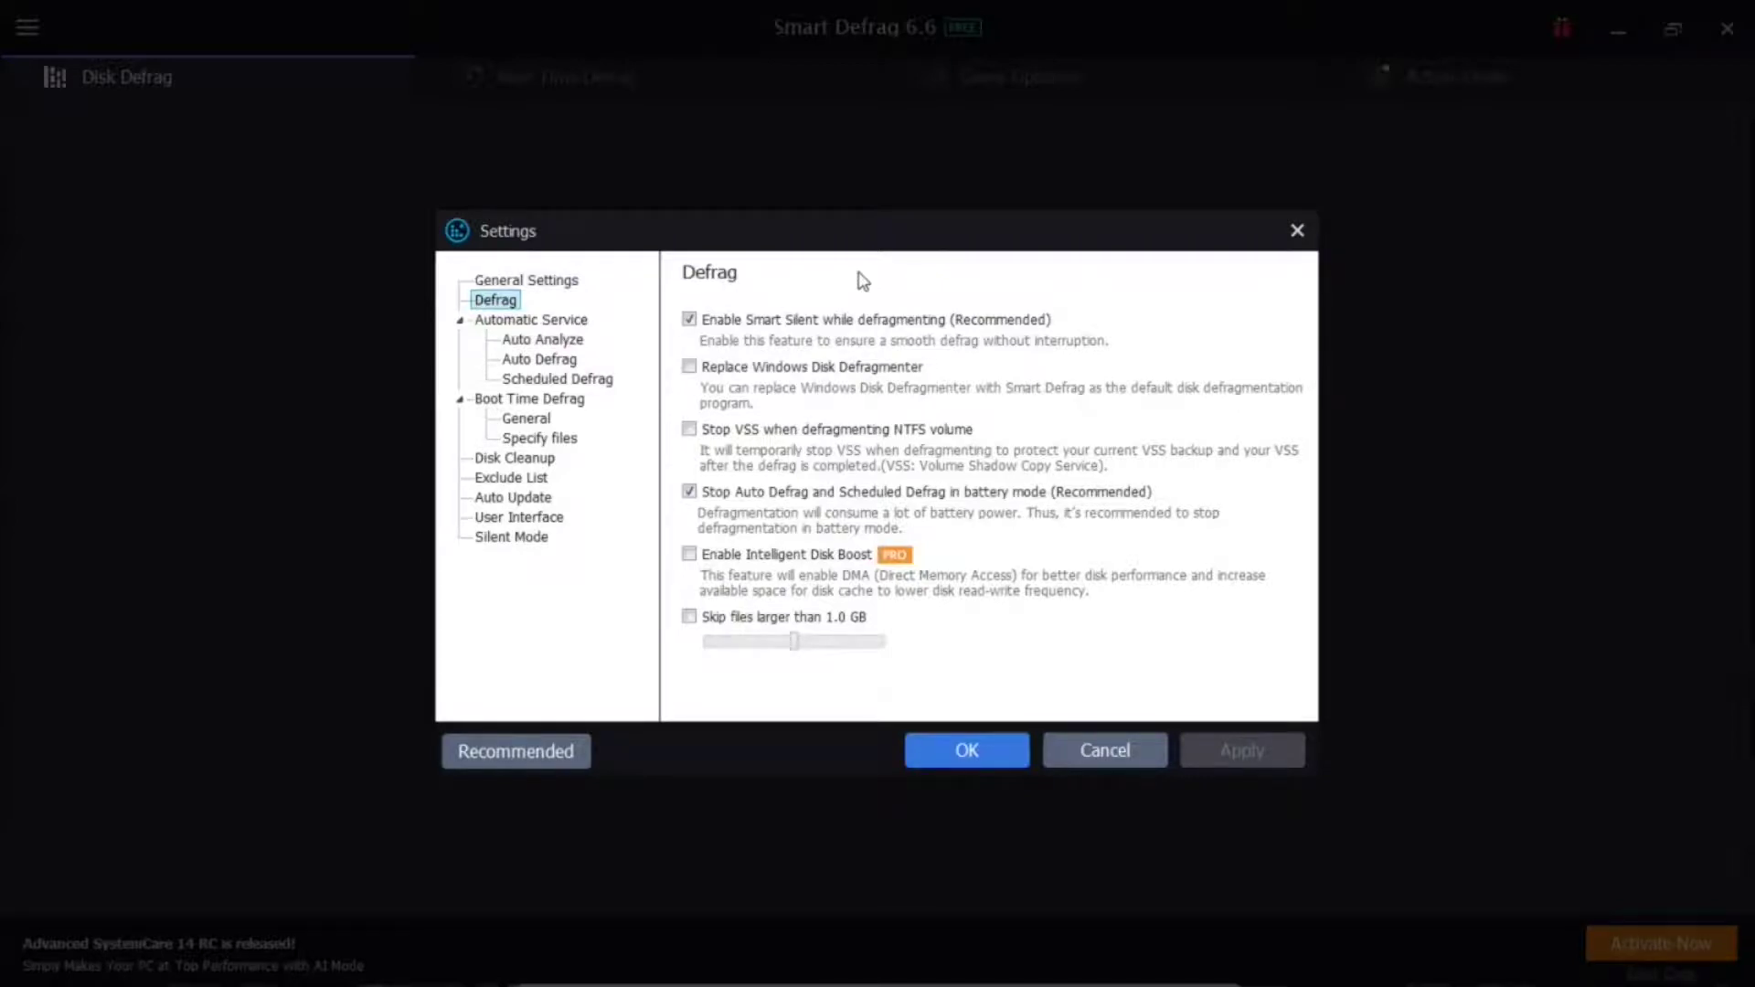
click(544, 336)
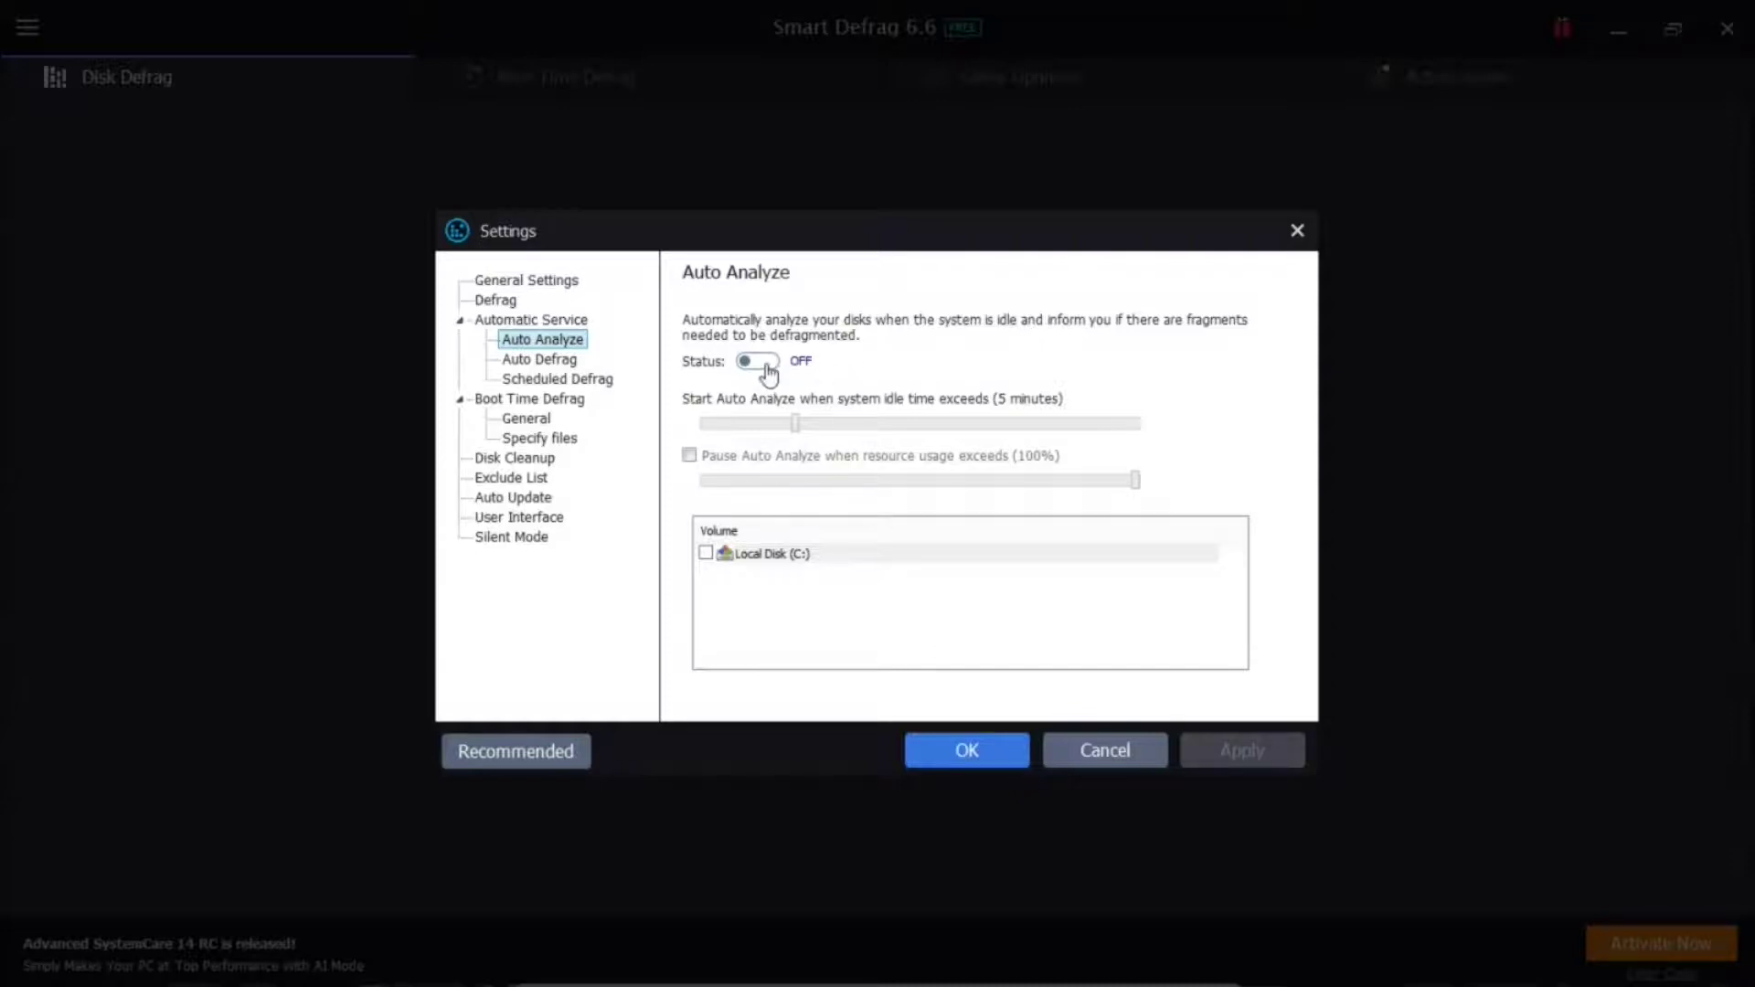
click(553, 361)
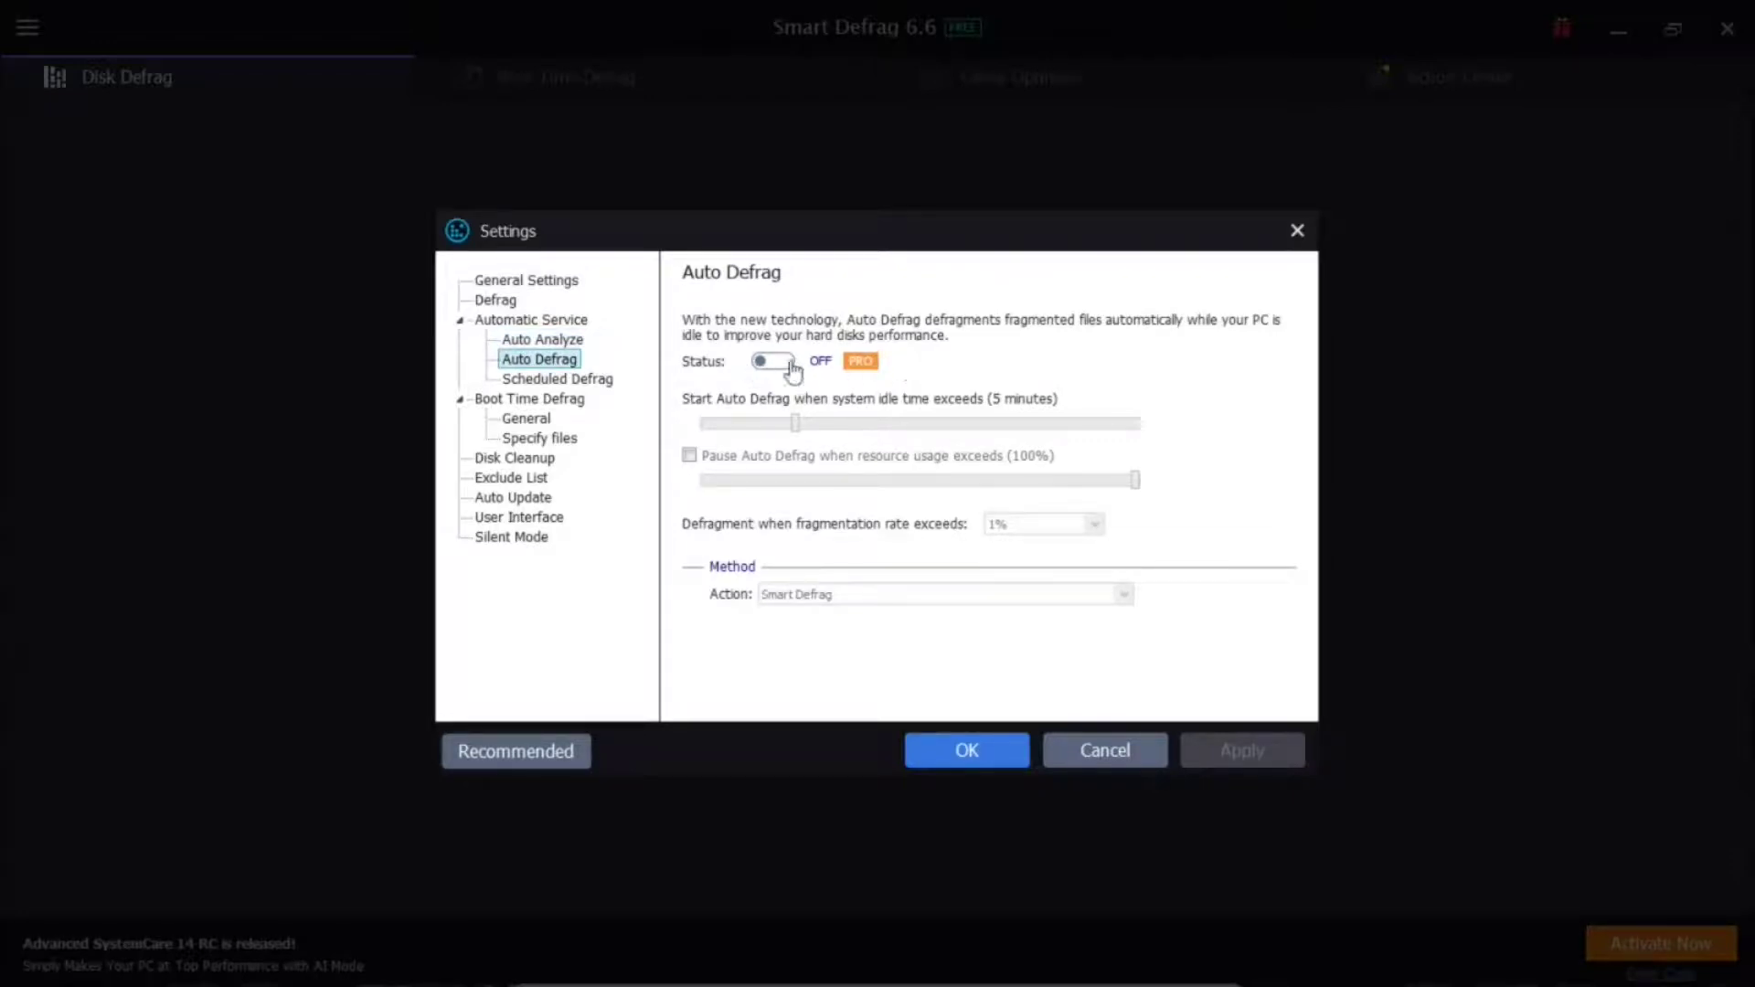
Step: Try enabling Scheduled Defrag for Local Disk (C:) and switch it back off
click(574, 380)
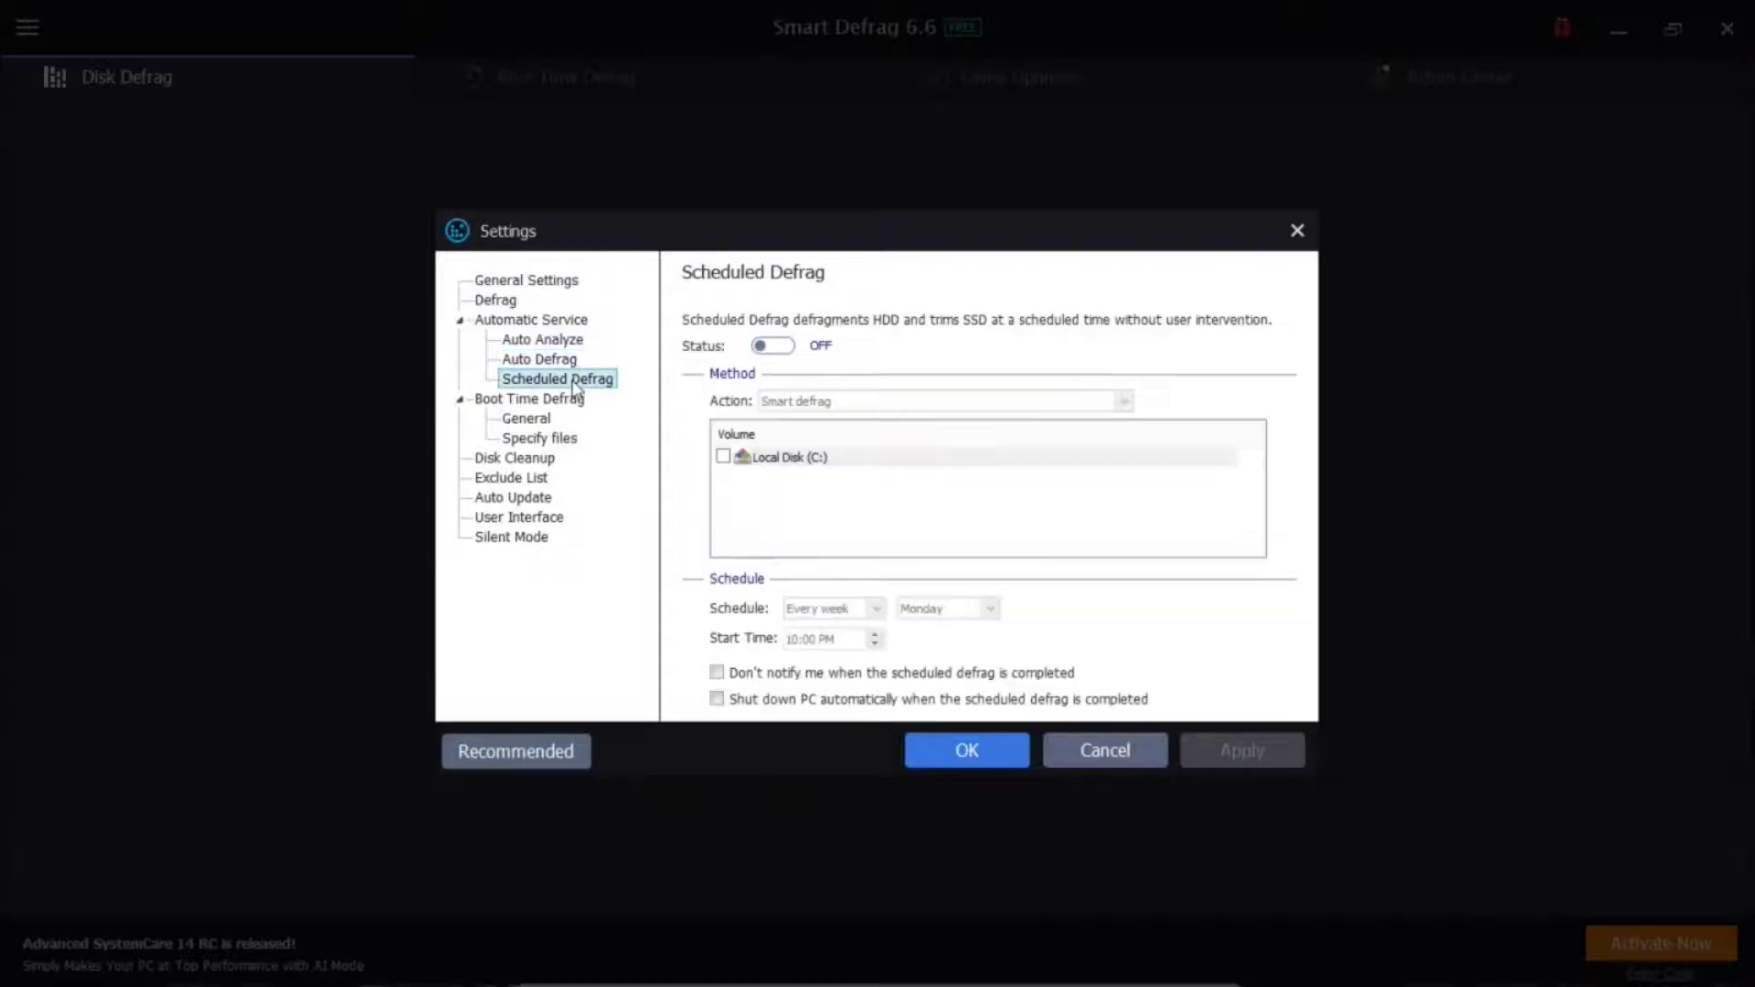
click(788, 348)
click(723, 456)
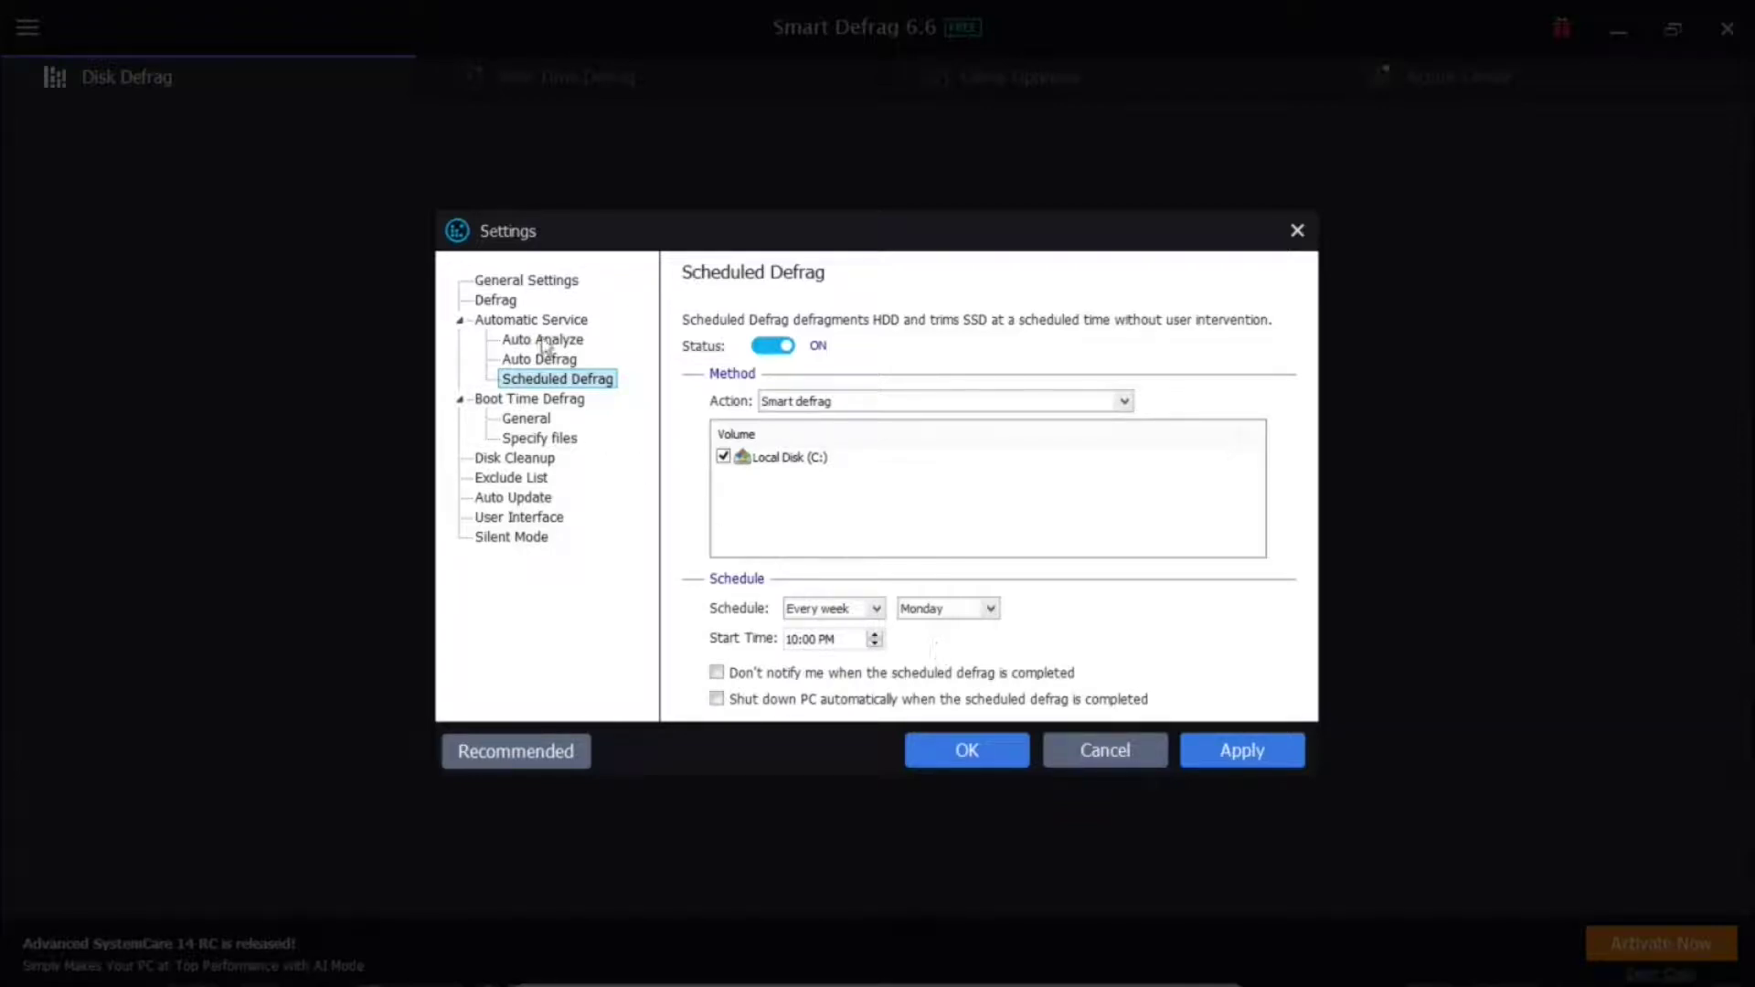
click(773, 347)
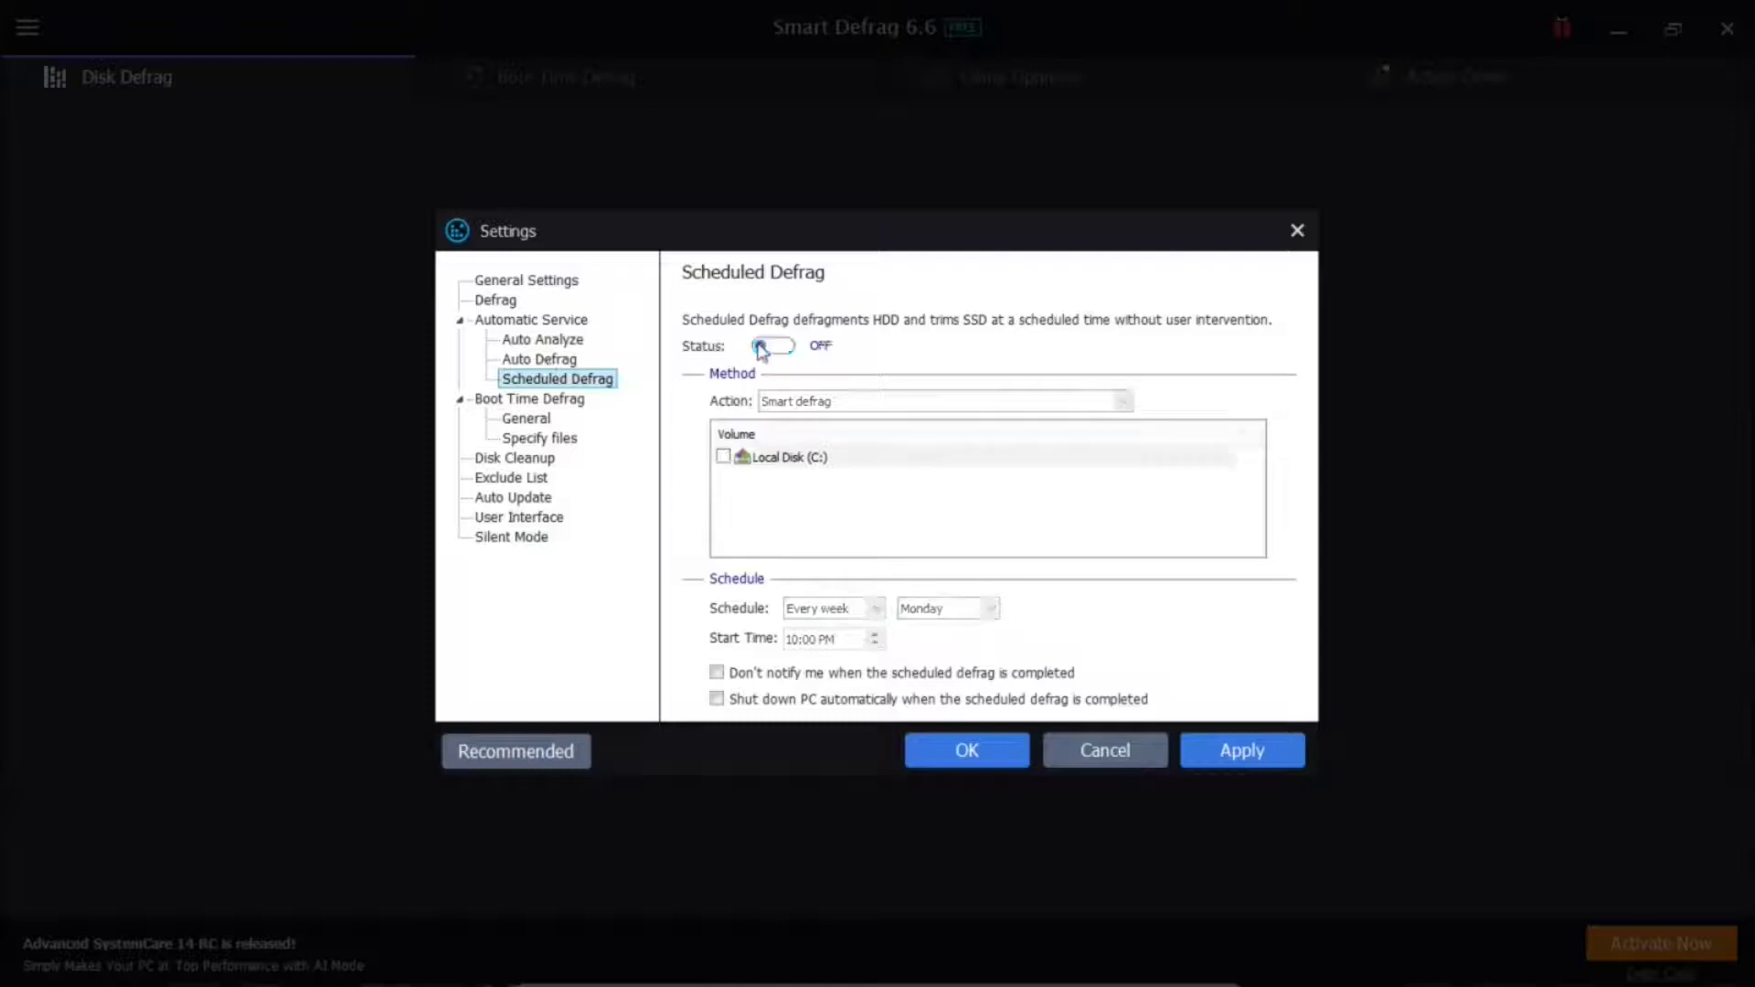
Step: Review the Boot Time Defrag, Disk Cleanup, Exclude List, Auto Update, User Interface and Silent Mode settings, and apply and close the settings
click(521, 413)
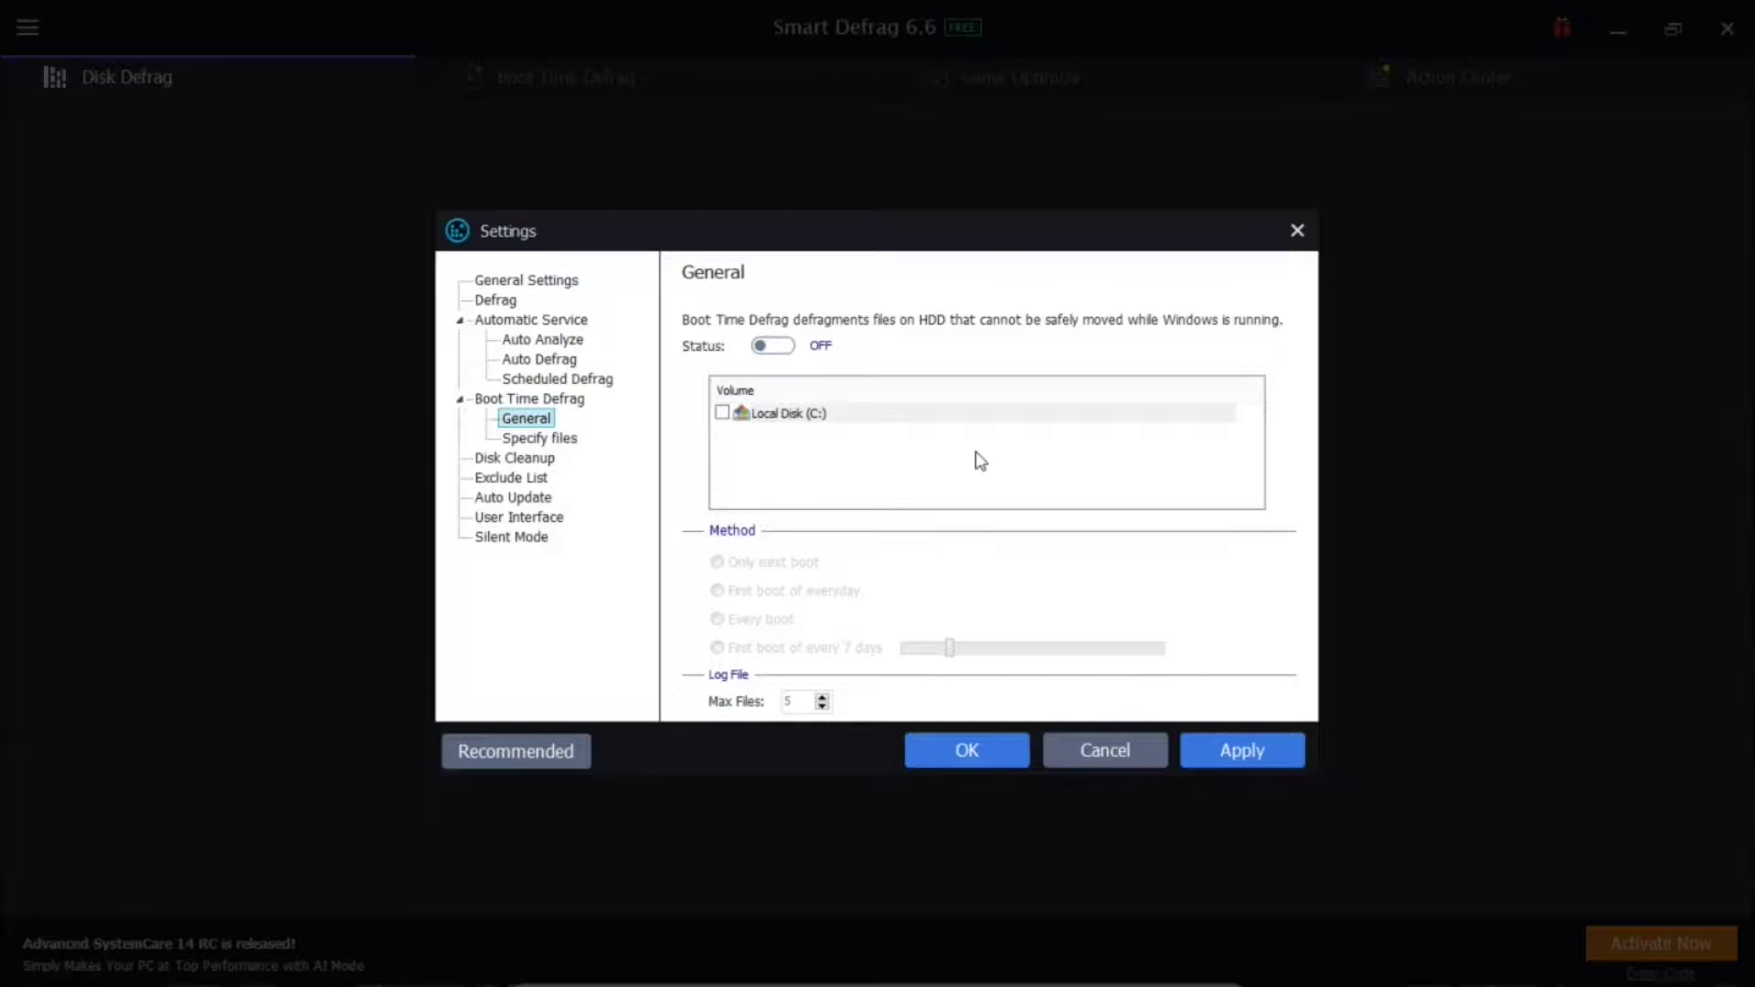
click(553, 440)
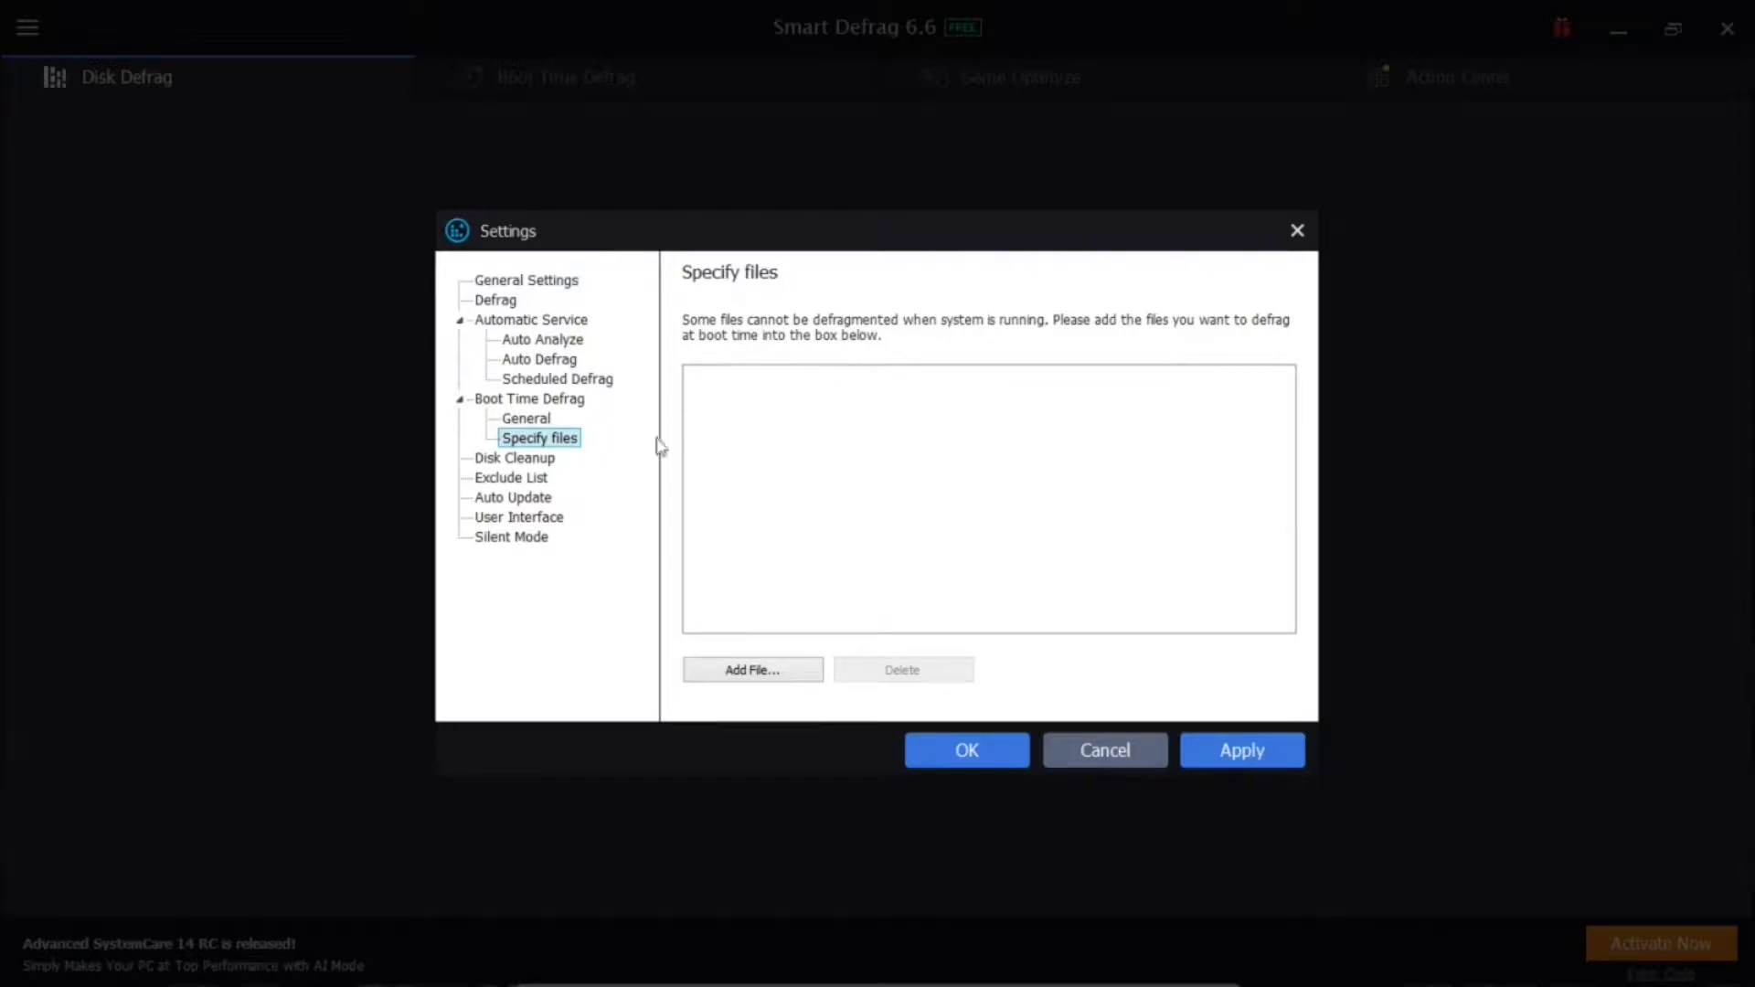
click(531, 461)
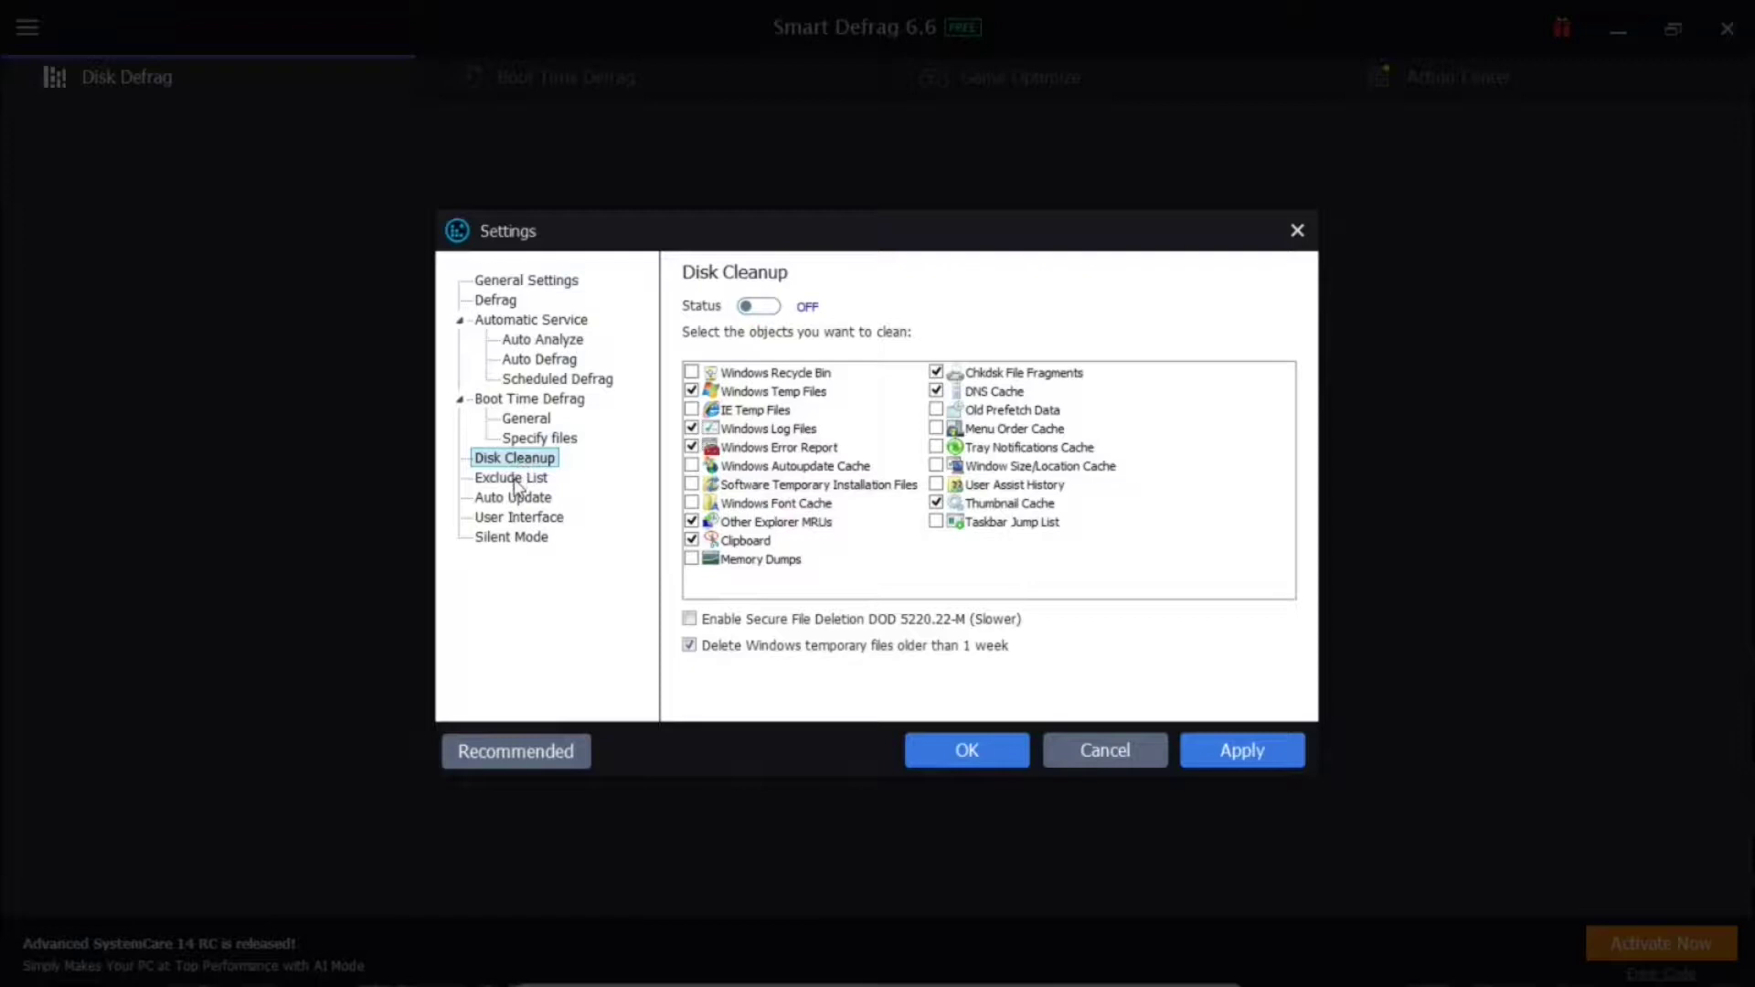
click(514, 480)
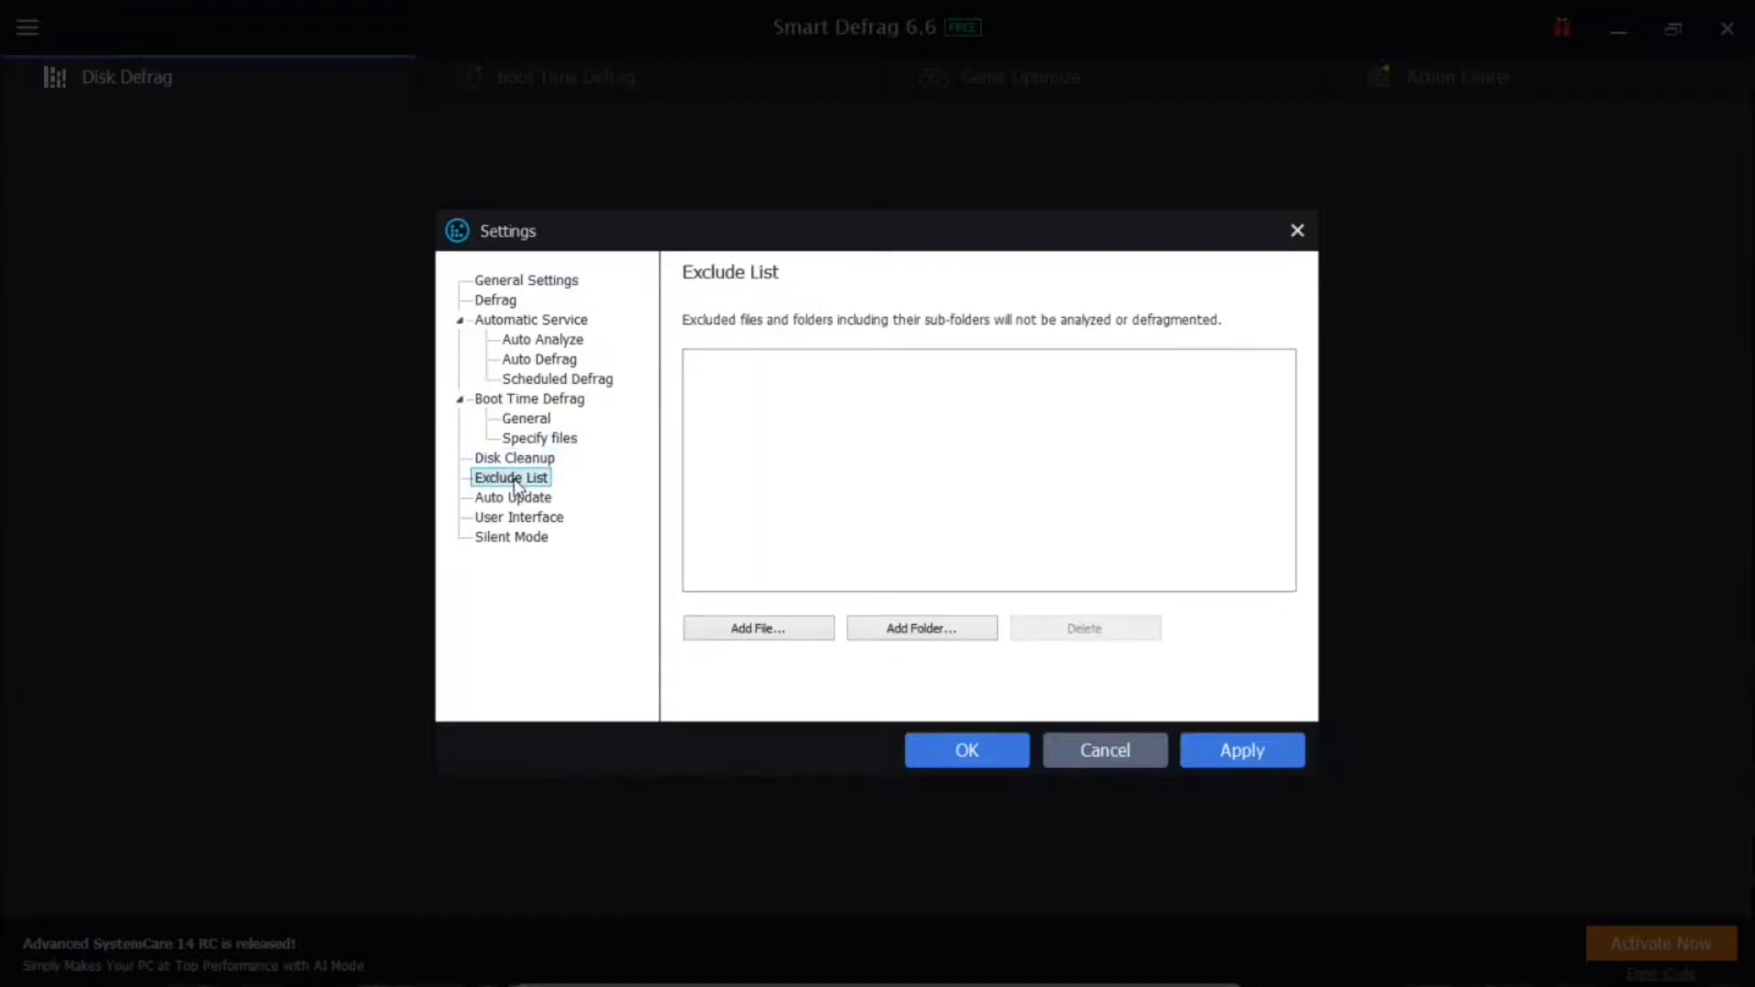
click(518, 502)
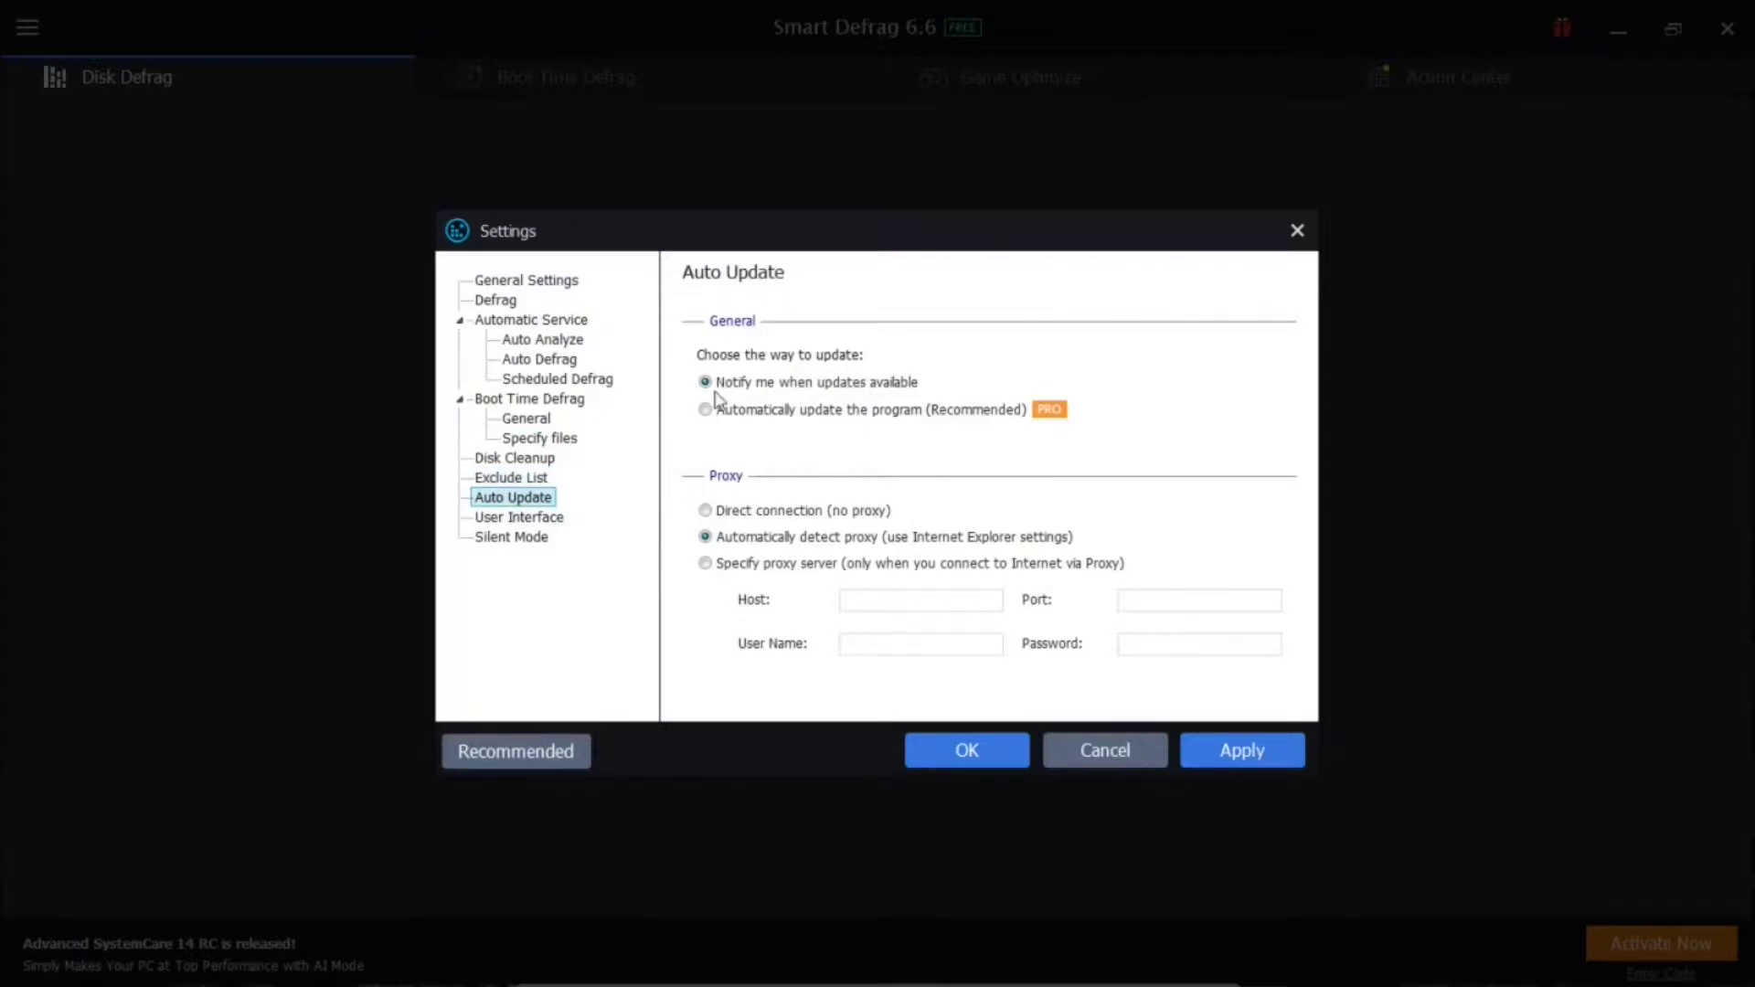
click(539, 518)
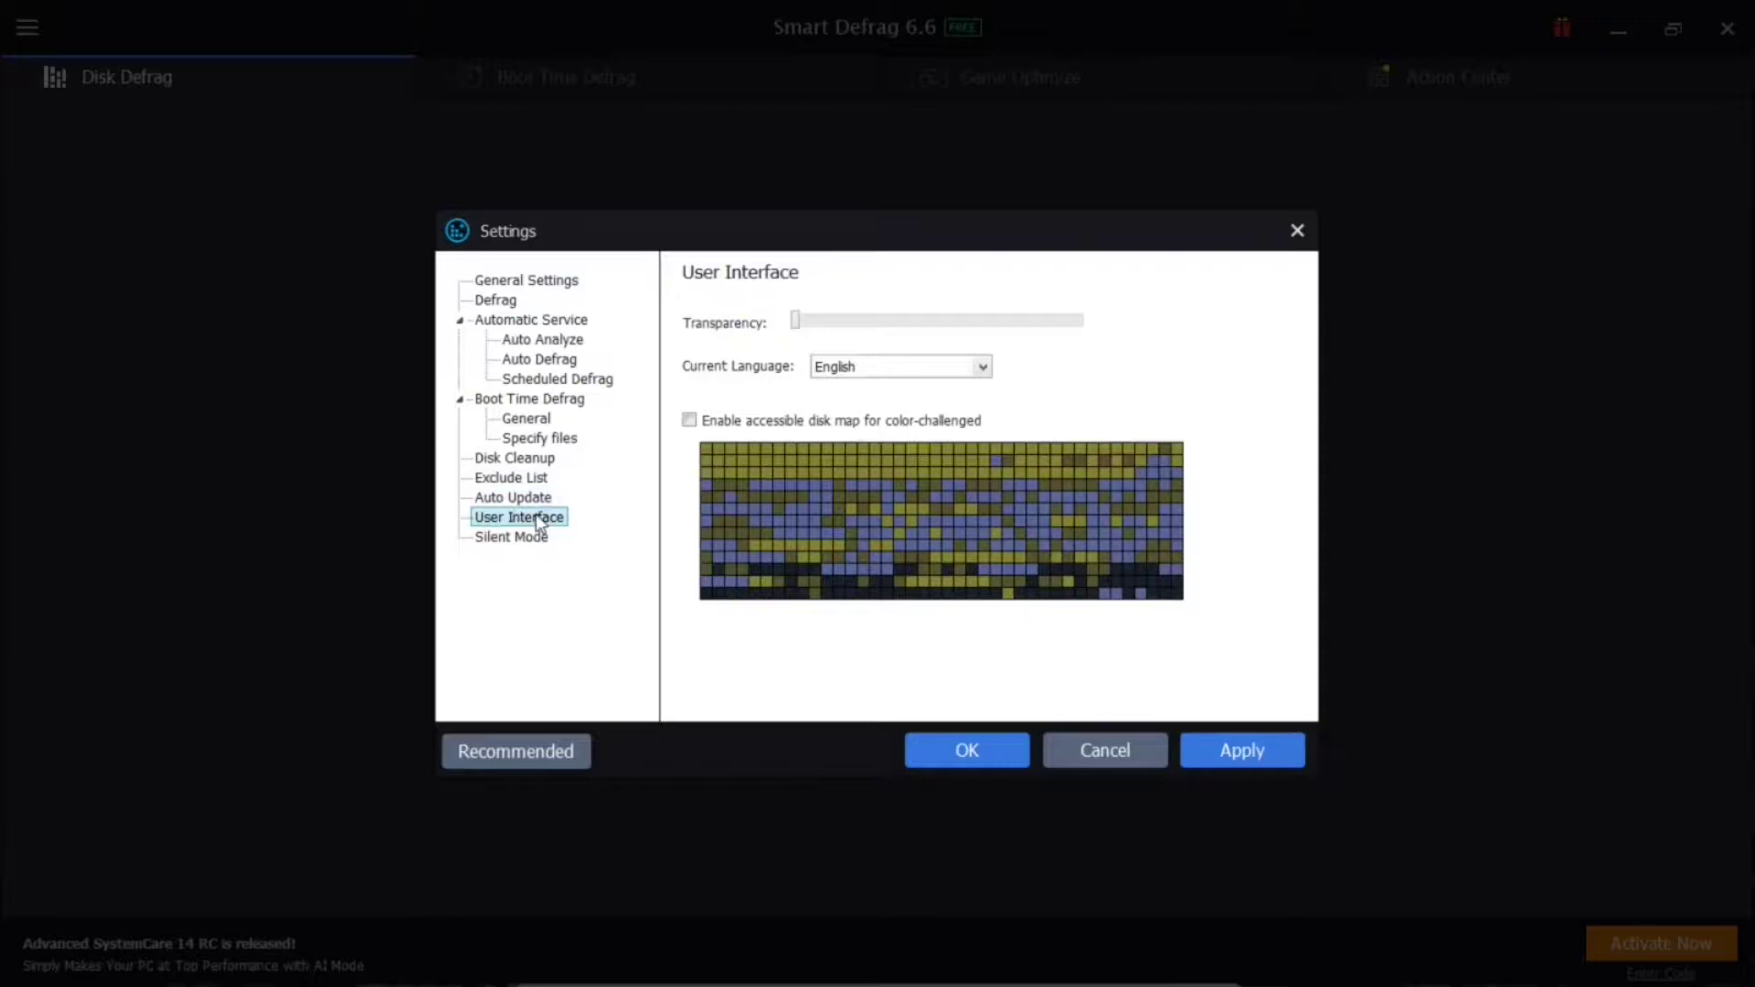
click(515, 541)
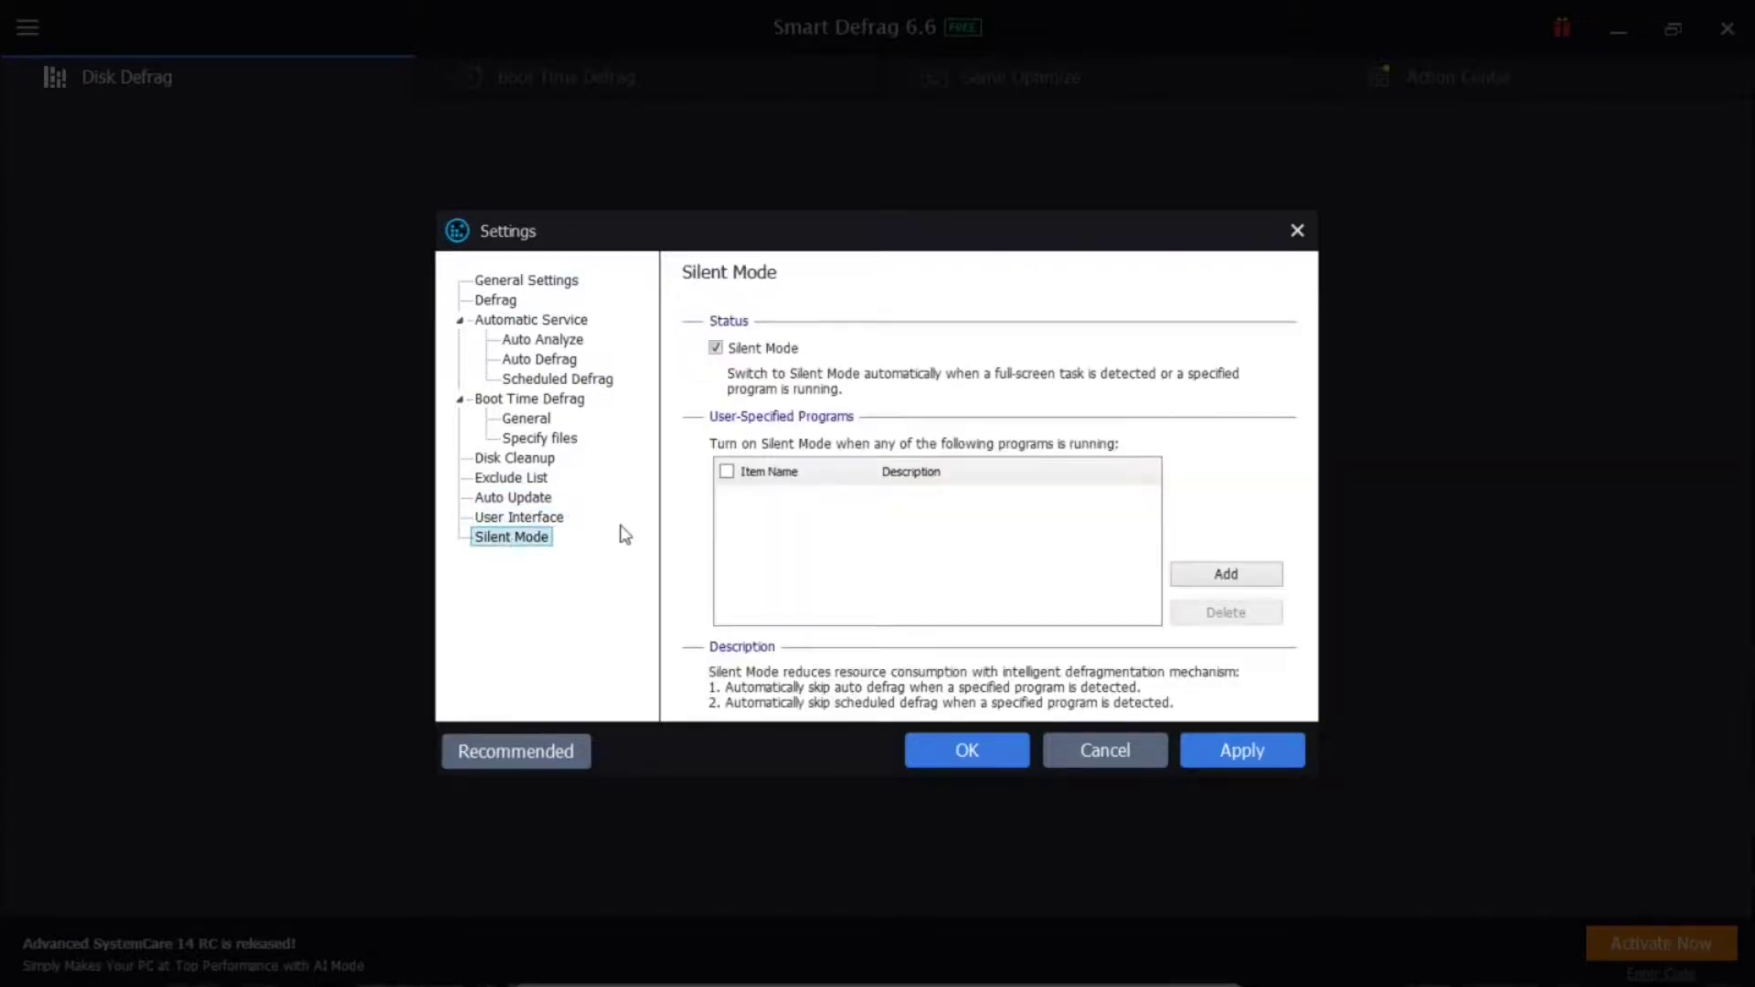
click(1254, 754)
click(996, 755)
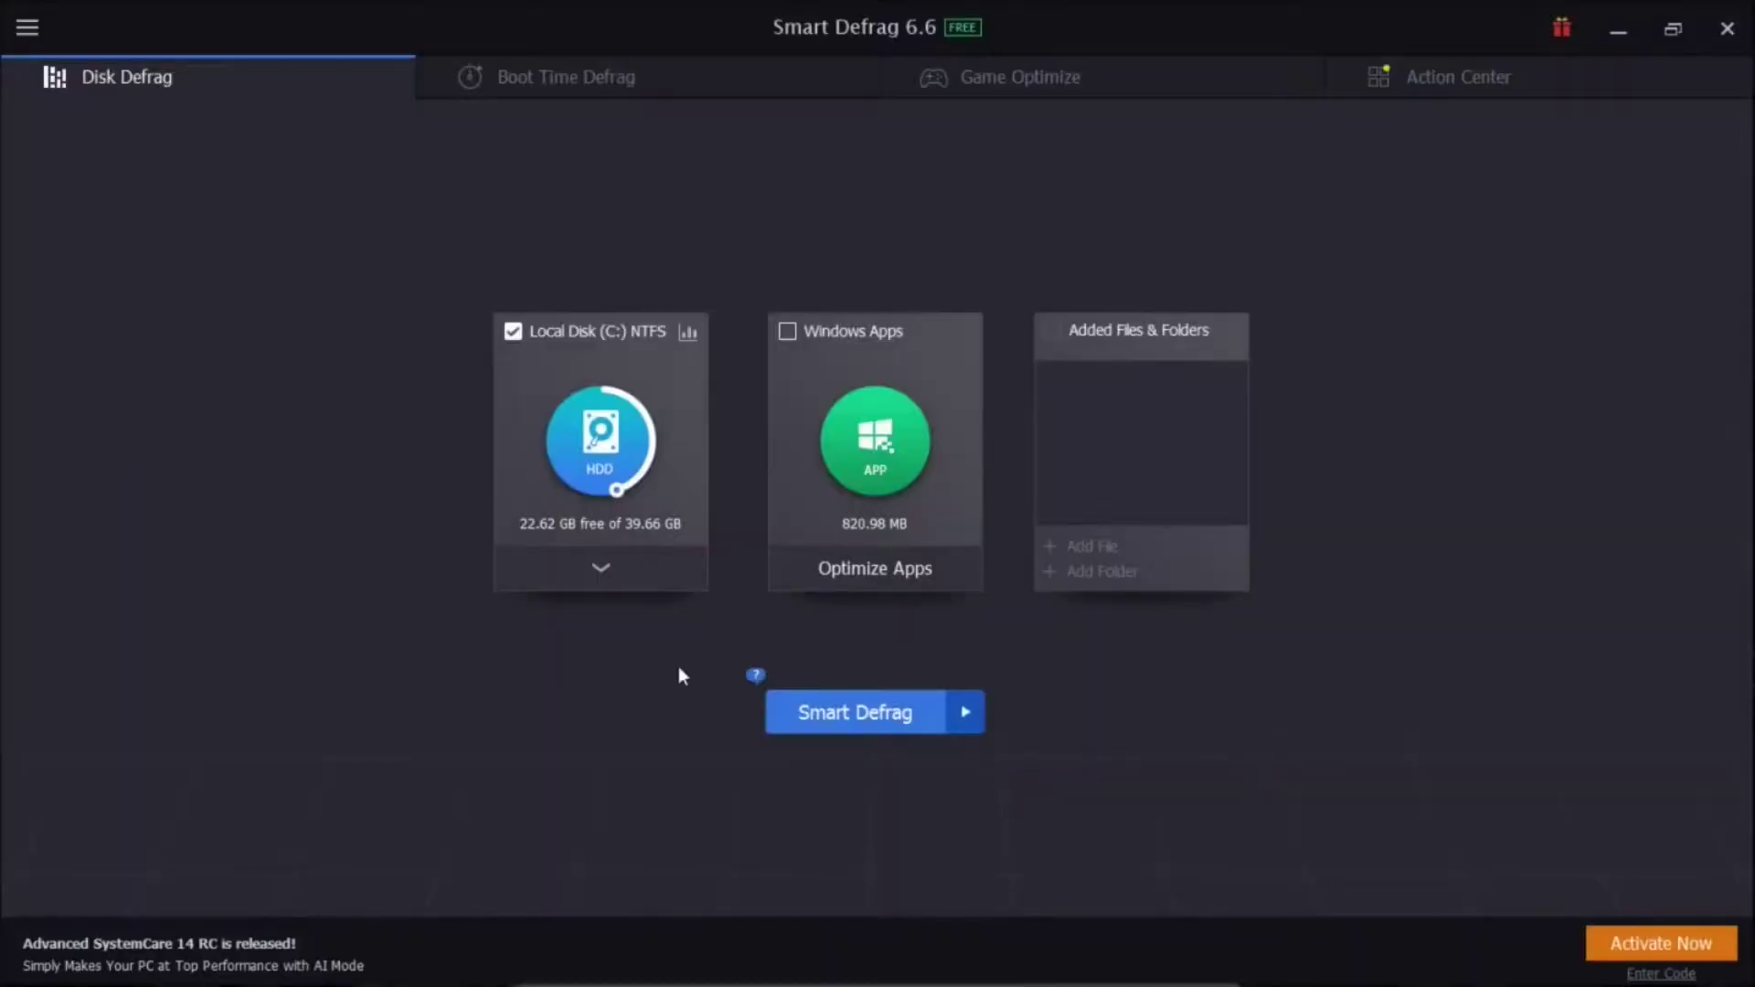
Step: Examine the additional defrag and cleanup options offered for Local Disk (C:)
click(601, 568)
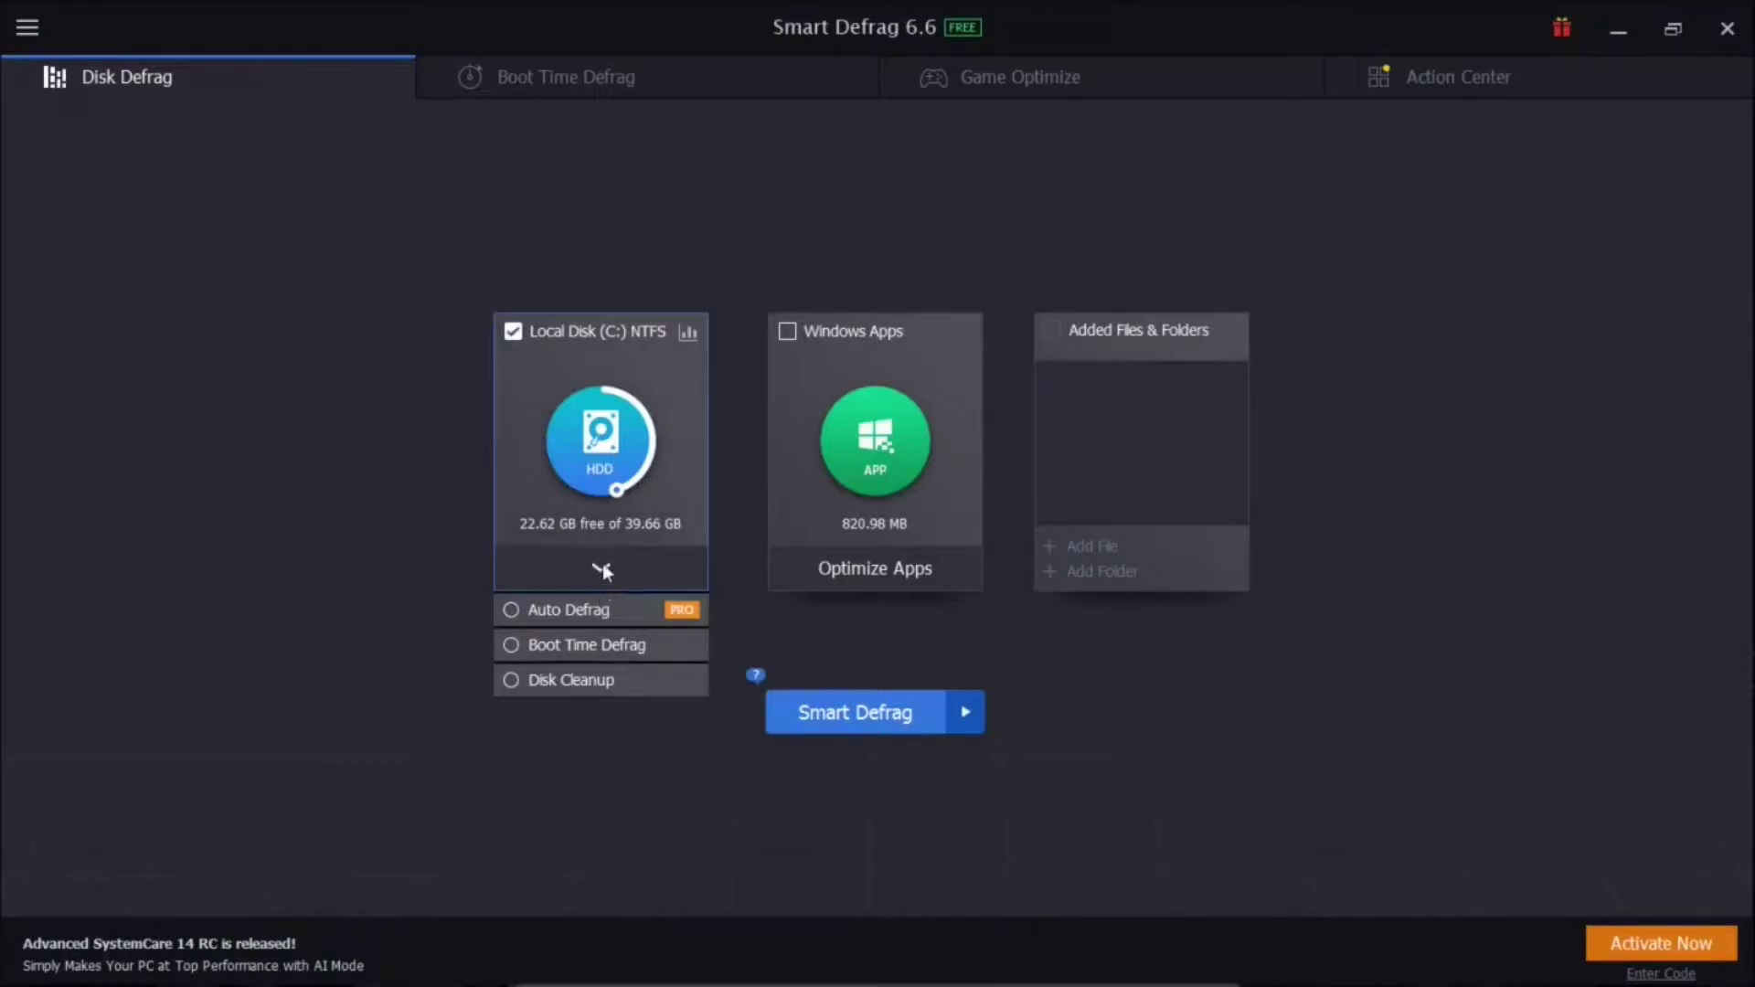
click(601, 565)
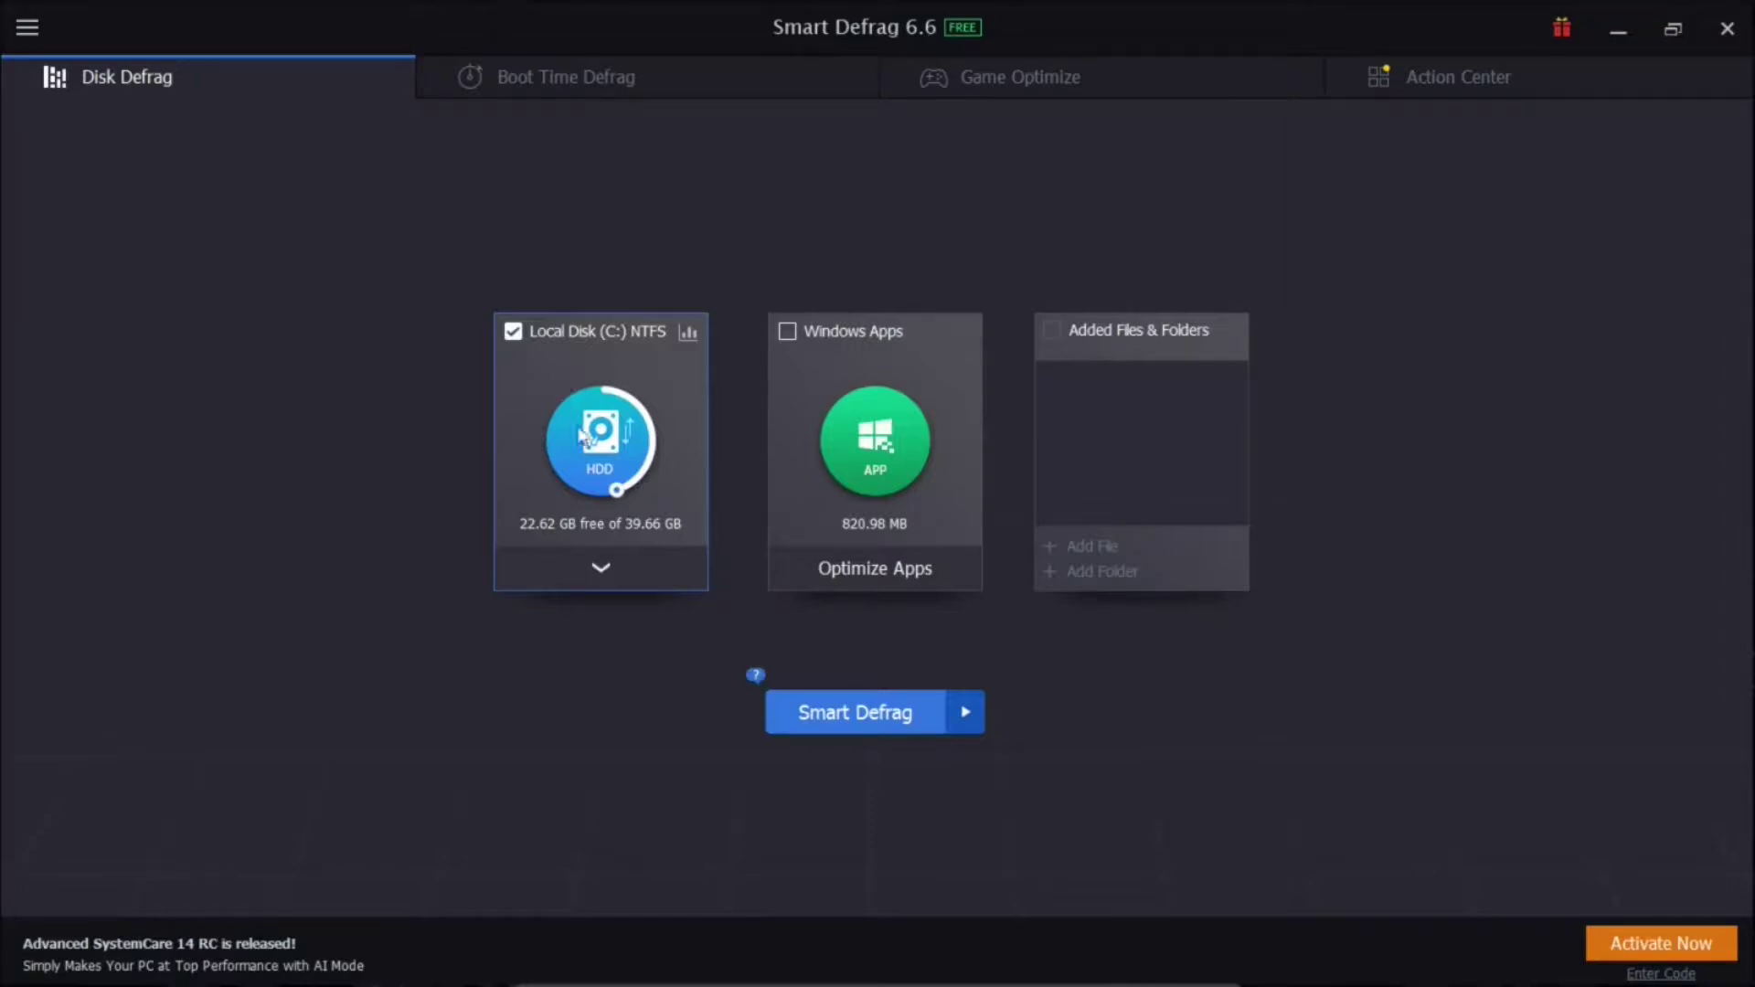
click(599, 568)
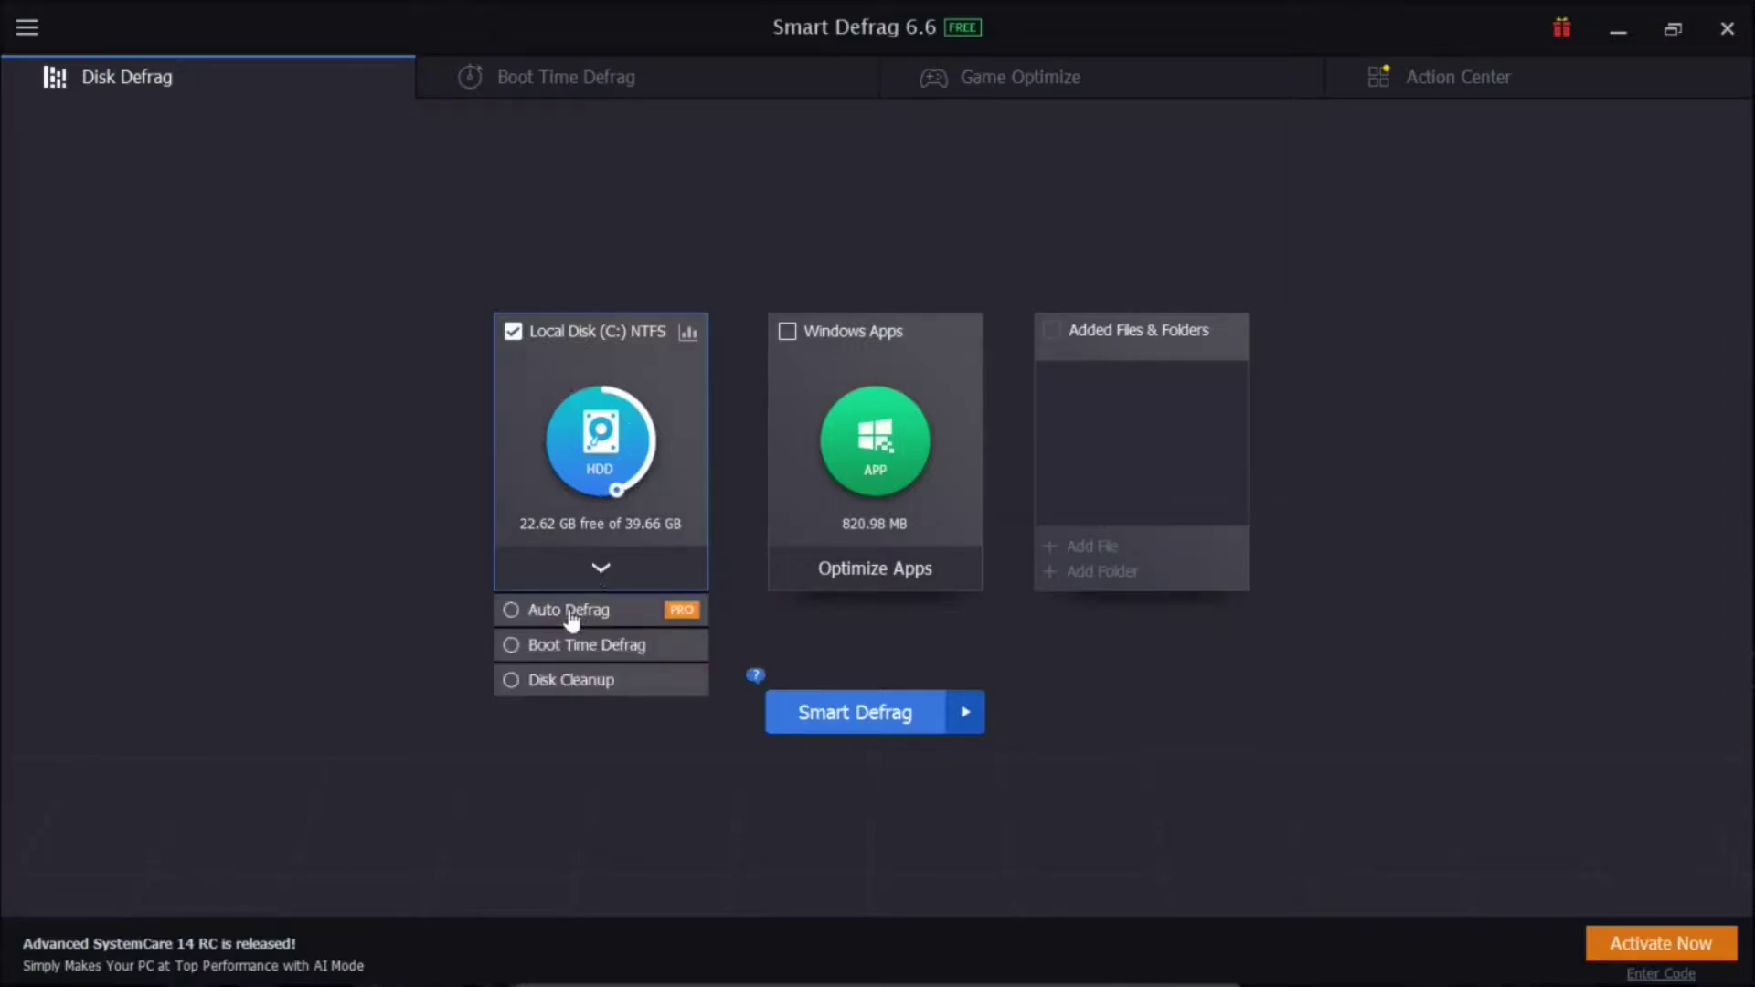
click(661, 606)
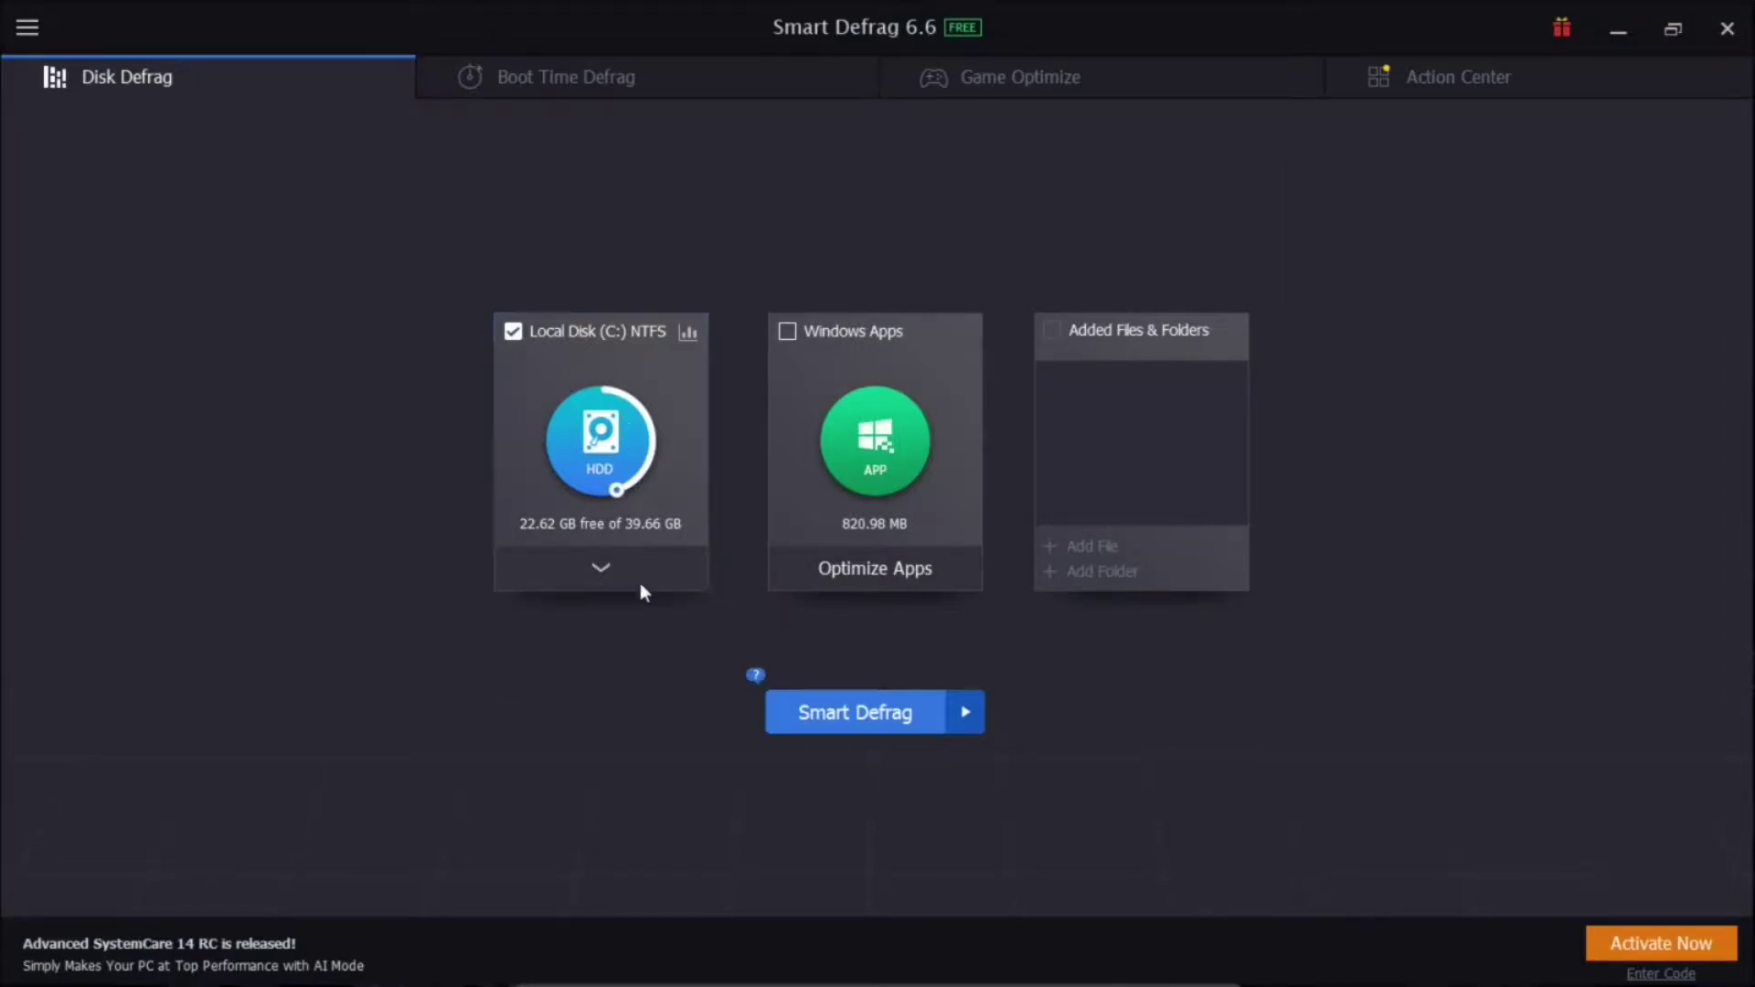
click(640, 583)
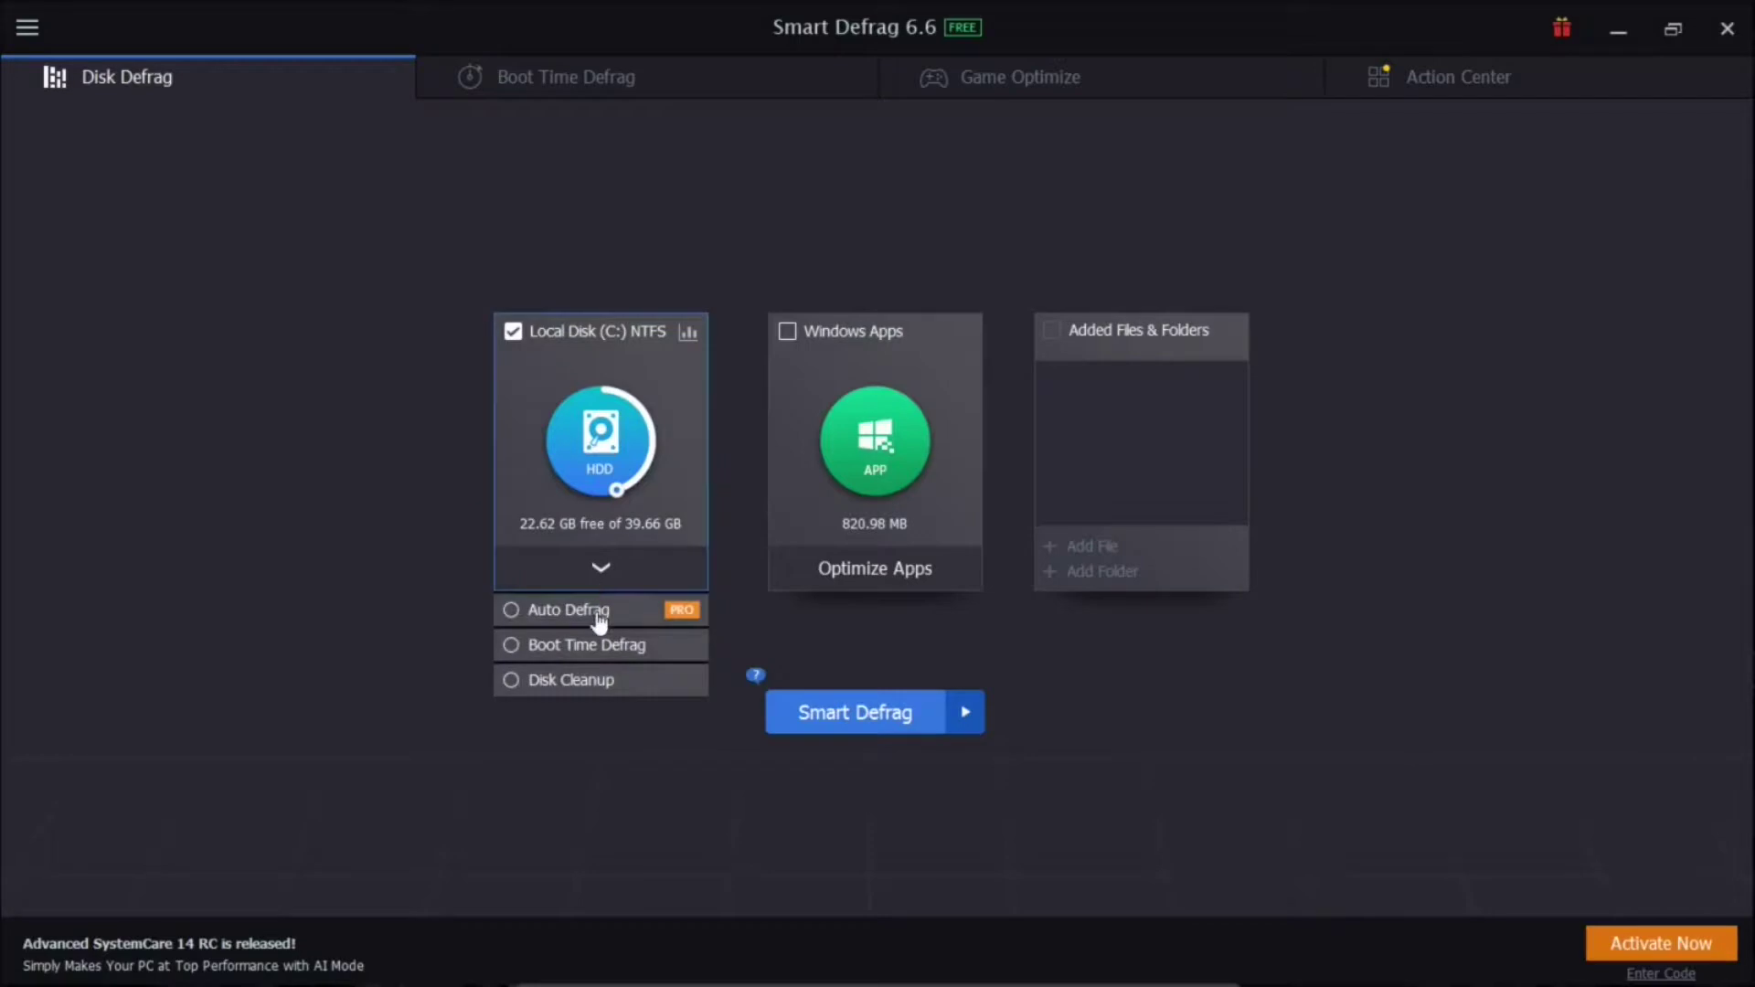
Step: Review the Boot Time Defrag settings for Local Disk (C:), close them, and look over the drive's Disk Cleanup option
mouse_move(614, 657)
click(687, 647)
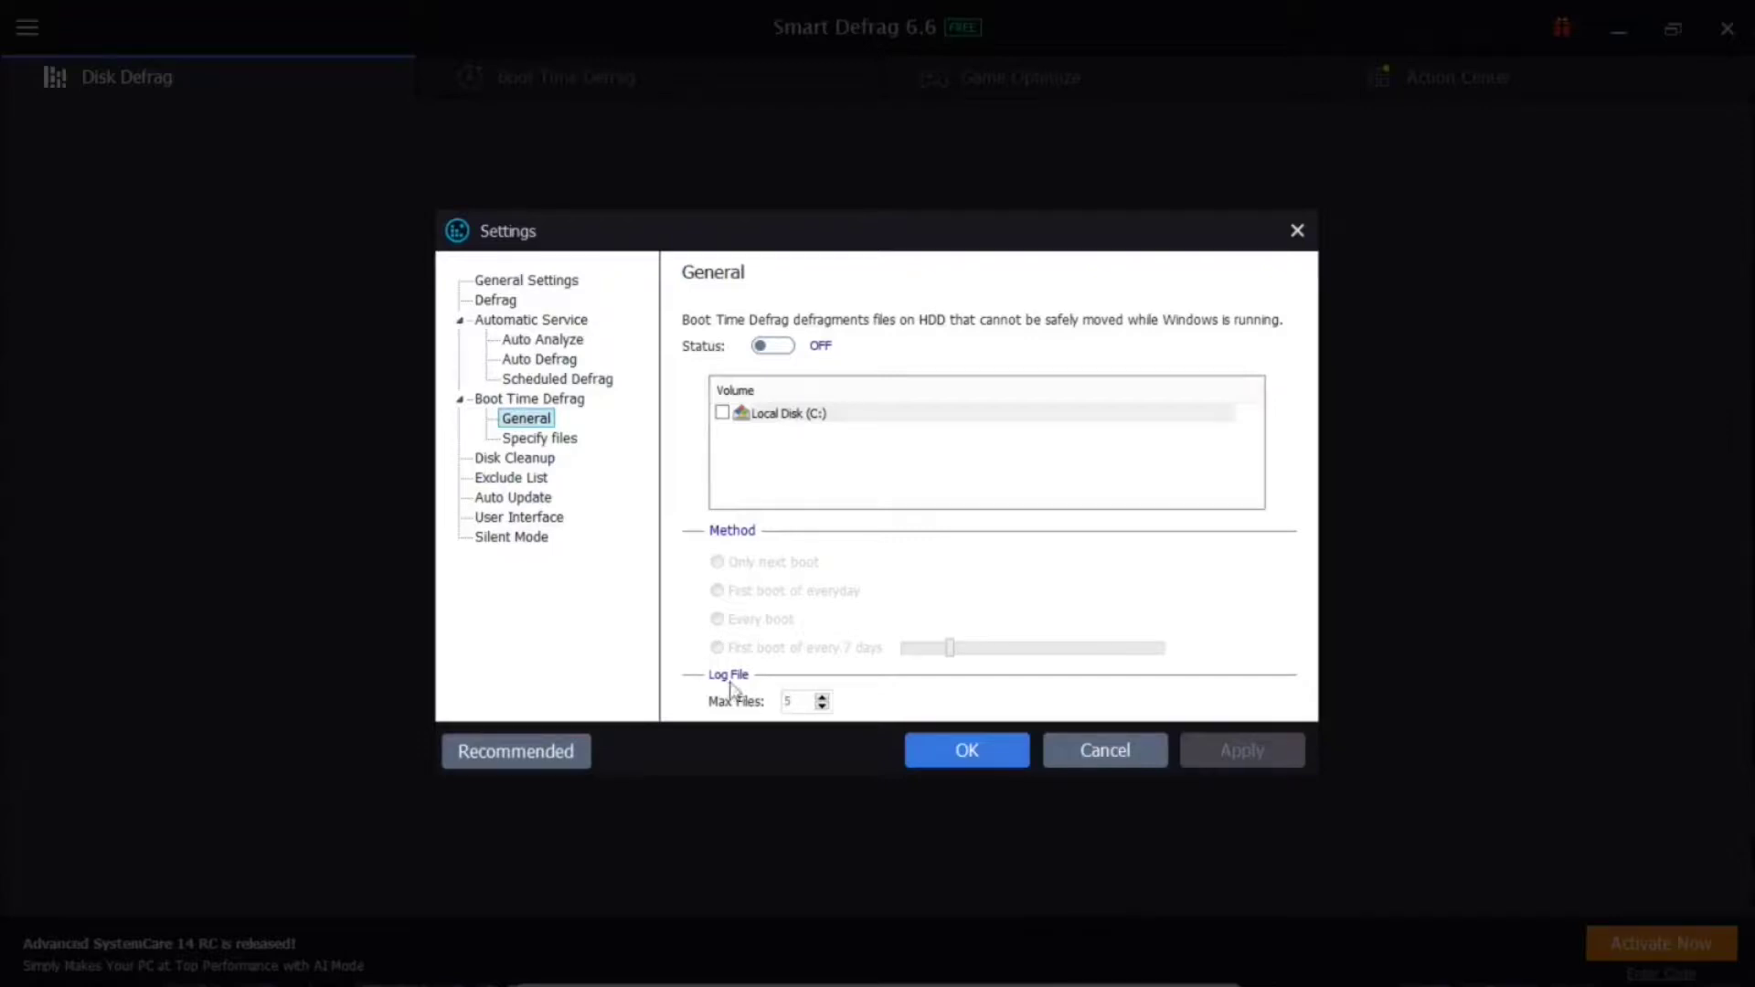
click(955, 751)
click(601, 568)
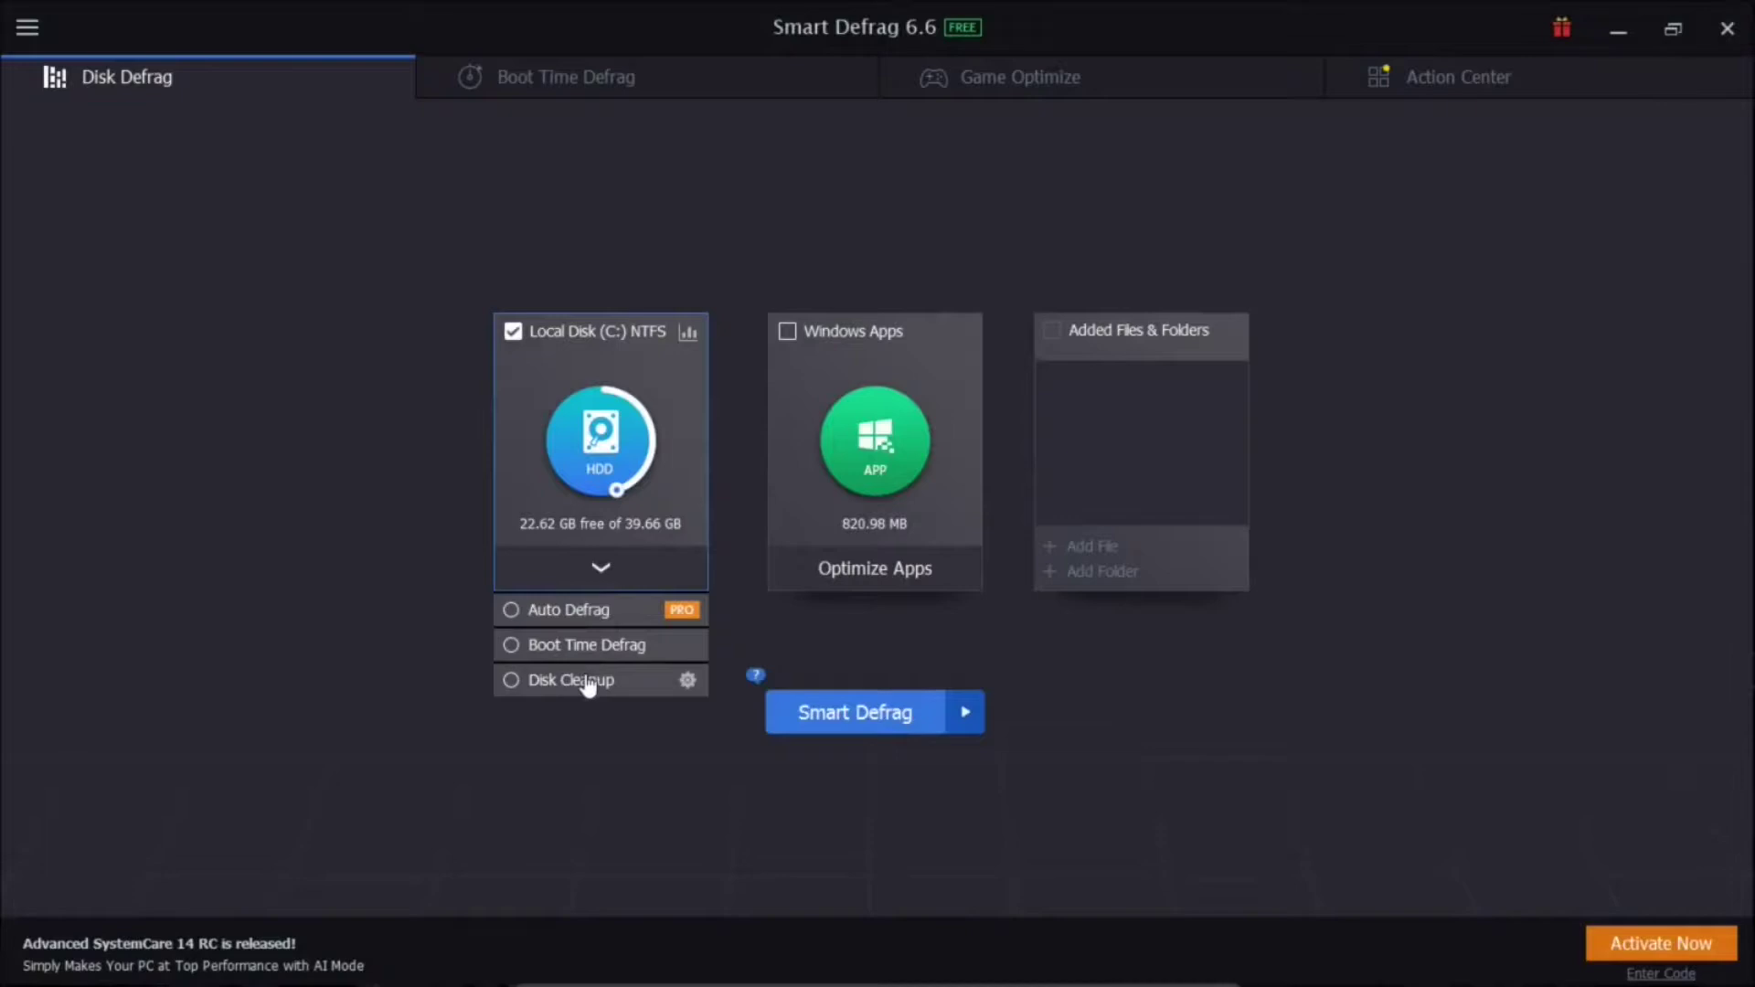
Step: Run Defrag & Optimize on Local Disk (C:)
click(966, 715)
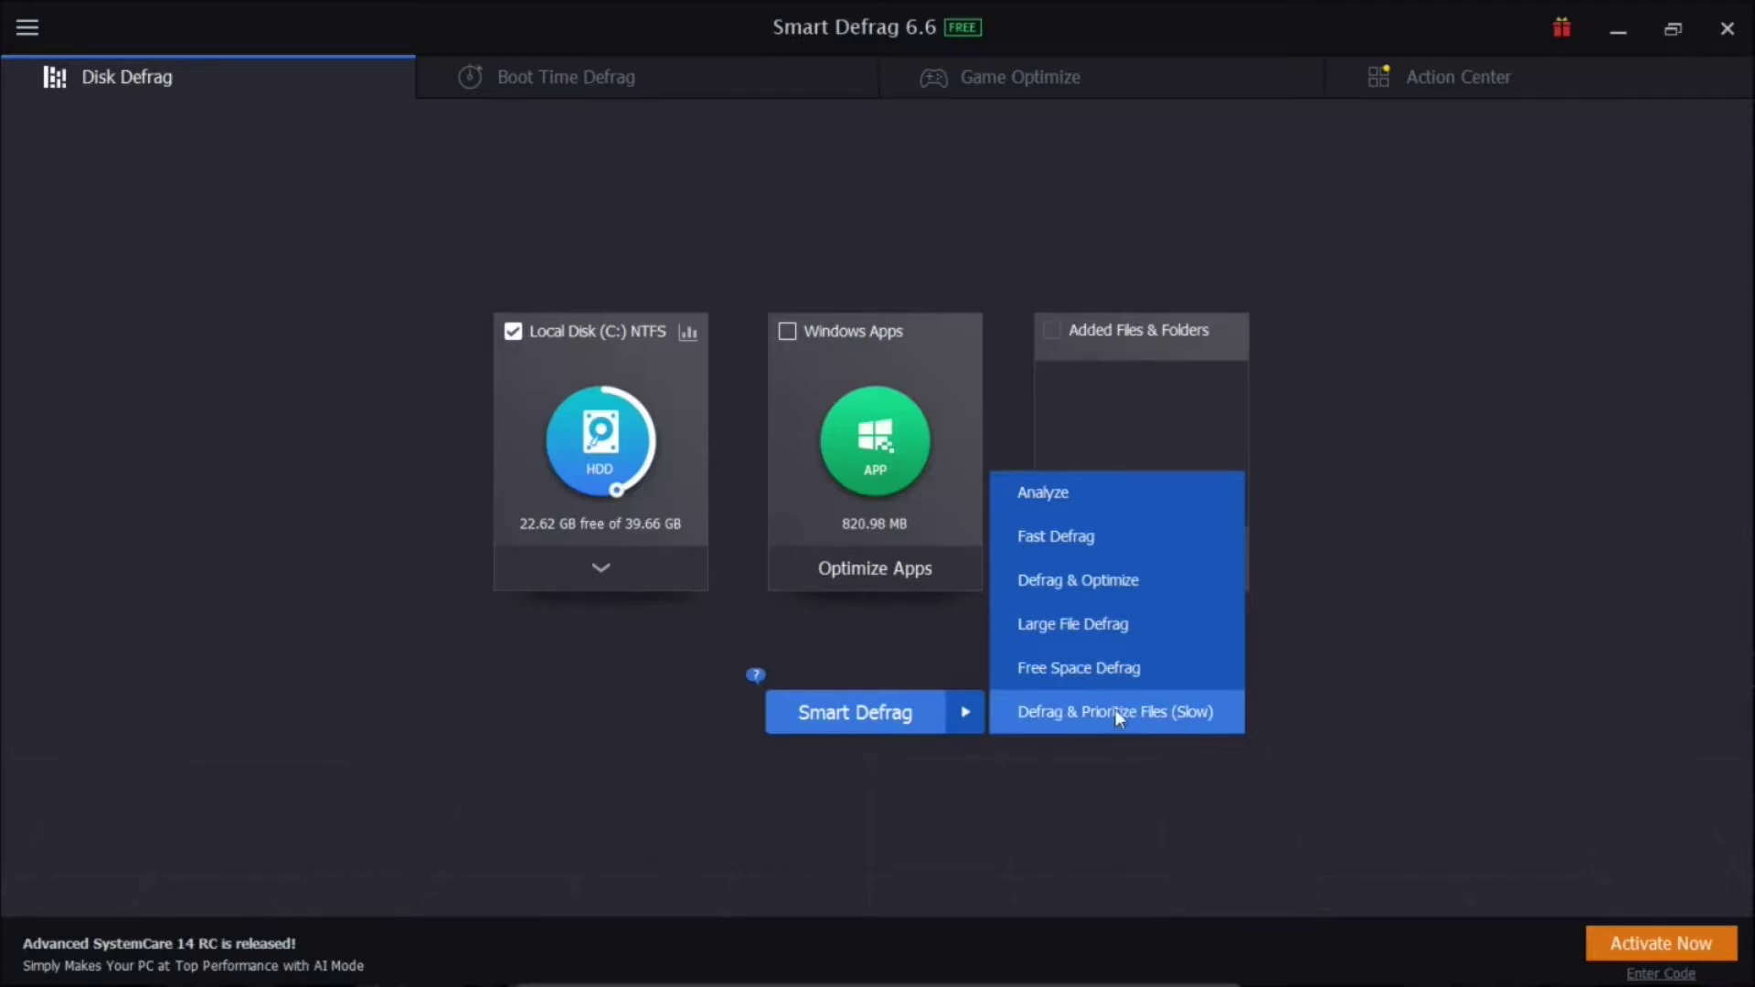
click(1061, 578)
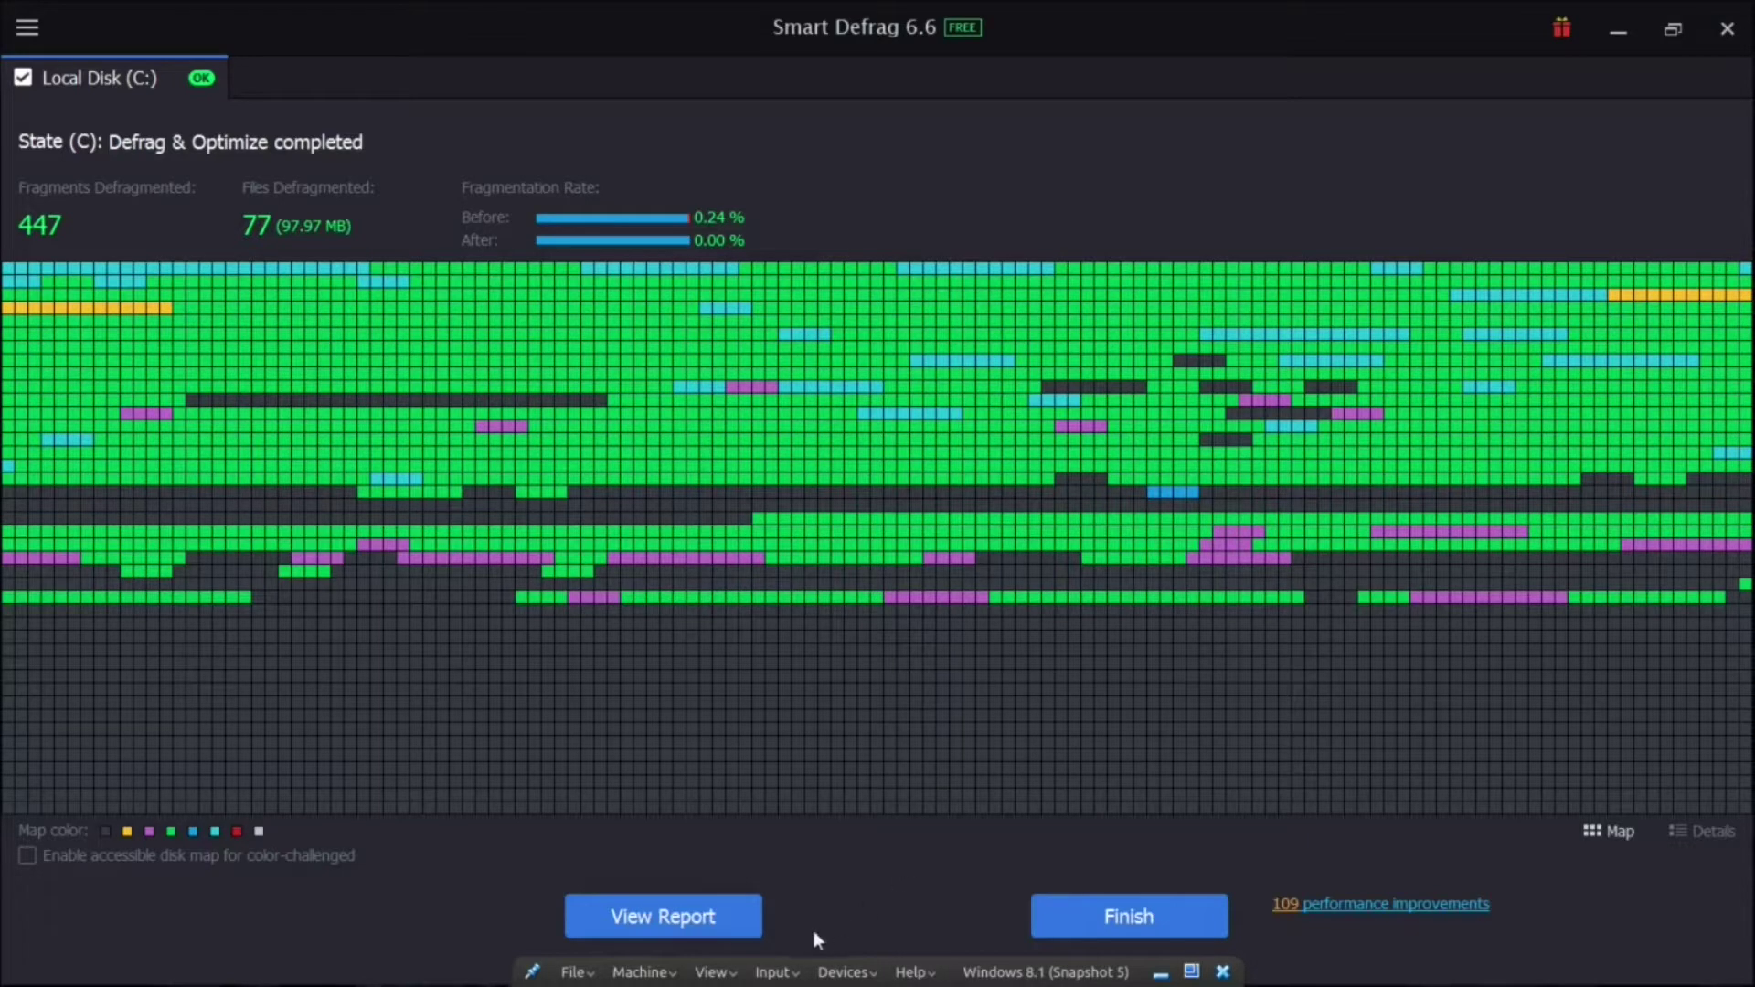
Step: Examine the defragmentation report for Local Disk (C:), close it, and finish the defrag session
click(689, 918)
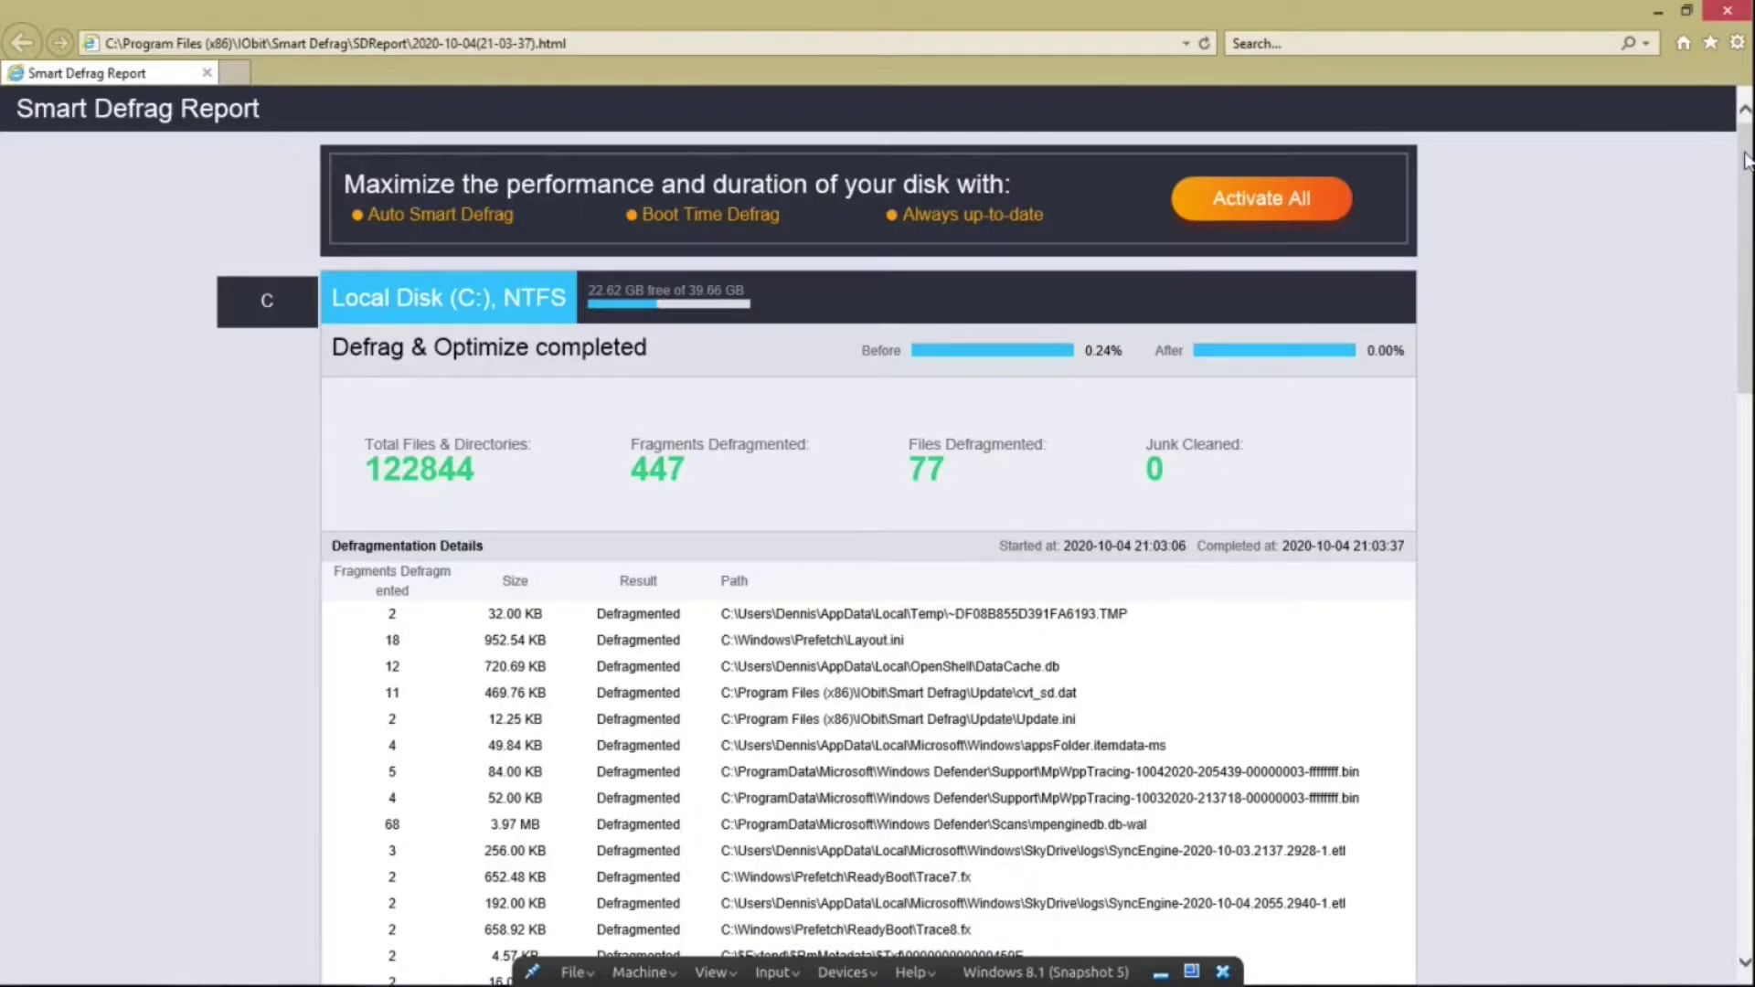
scroll(1747, 228, down, 3)
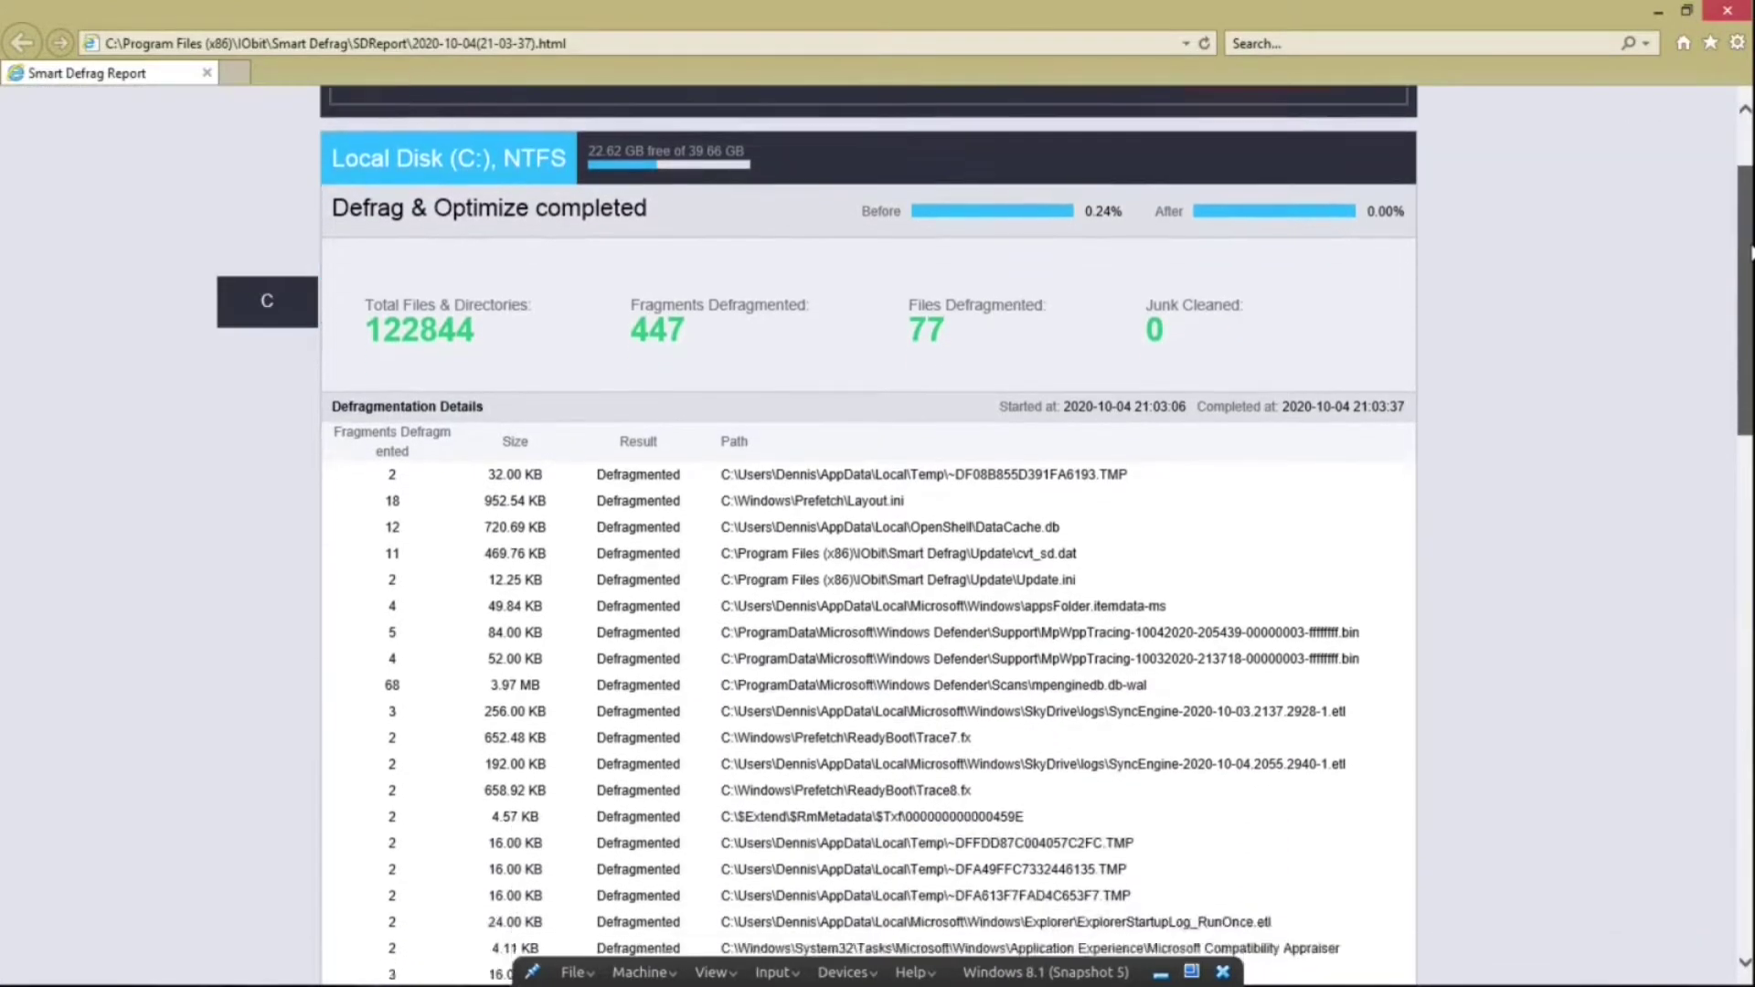
mouse_move(1749, 265)
mouse_down()
mouse_move(1747, 594)
mouse_move(1748, 242)
mouse_up()
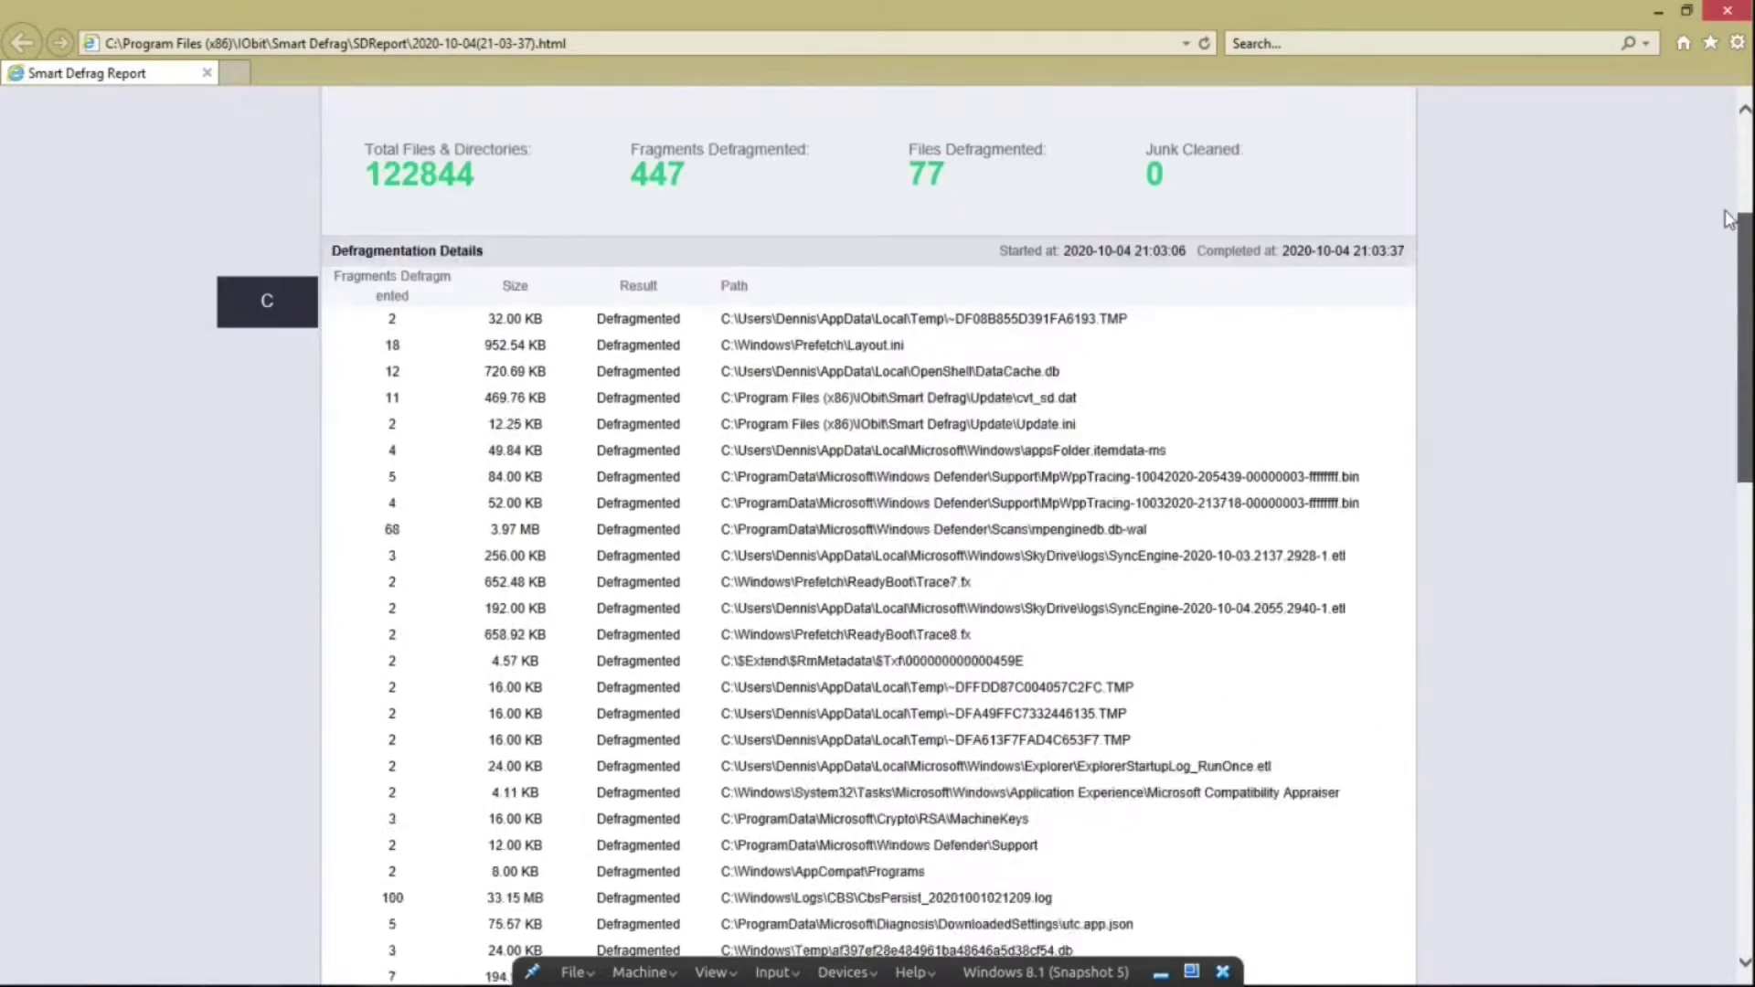
click(1719, 10)
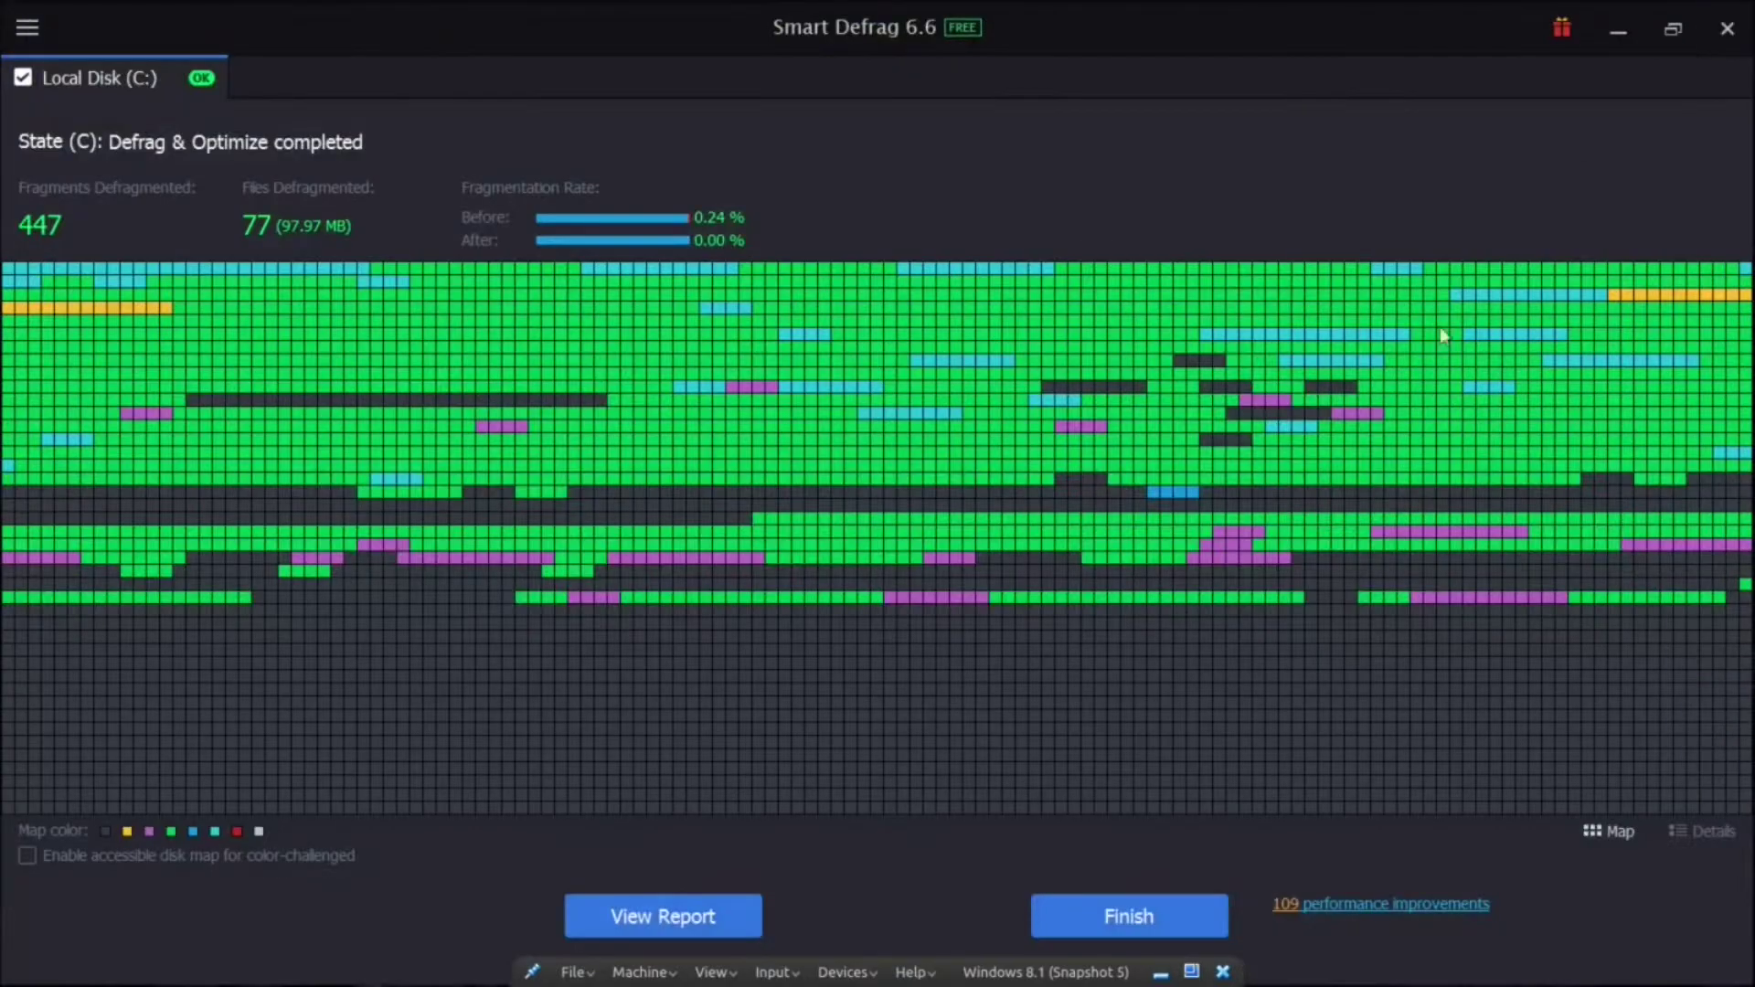
click(1145, 914)
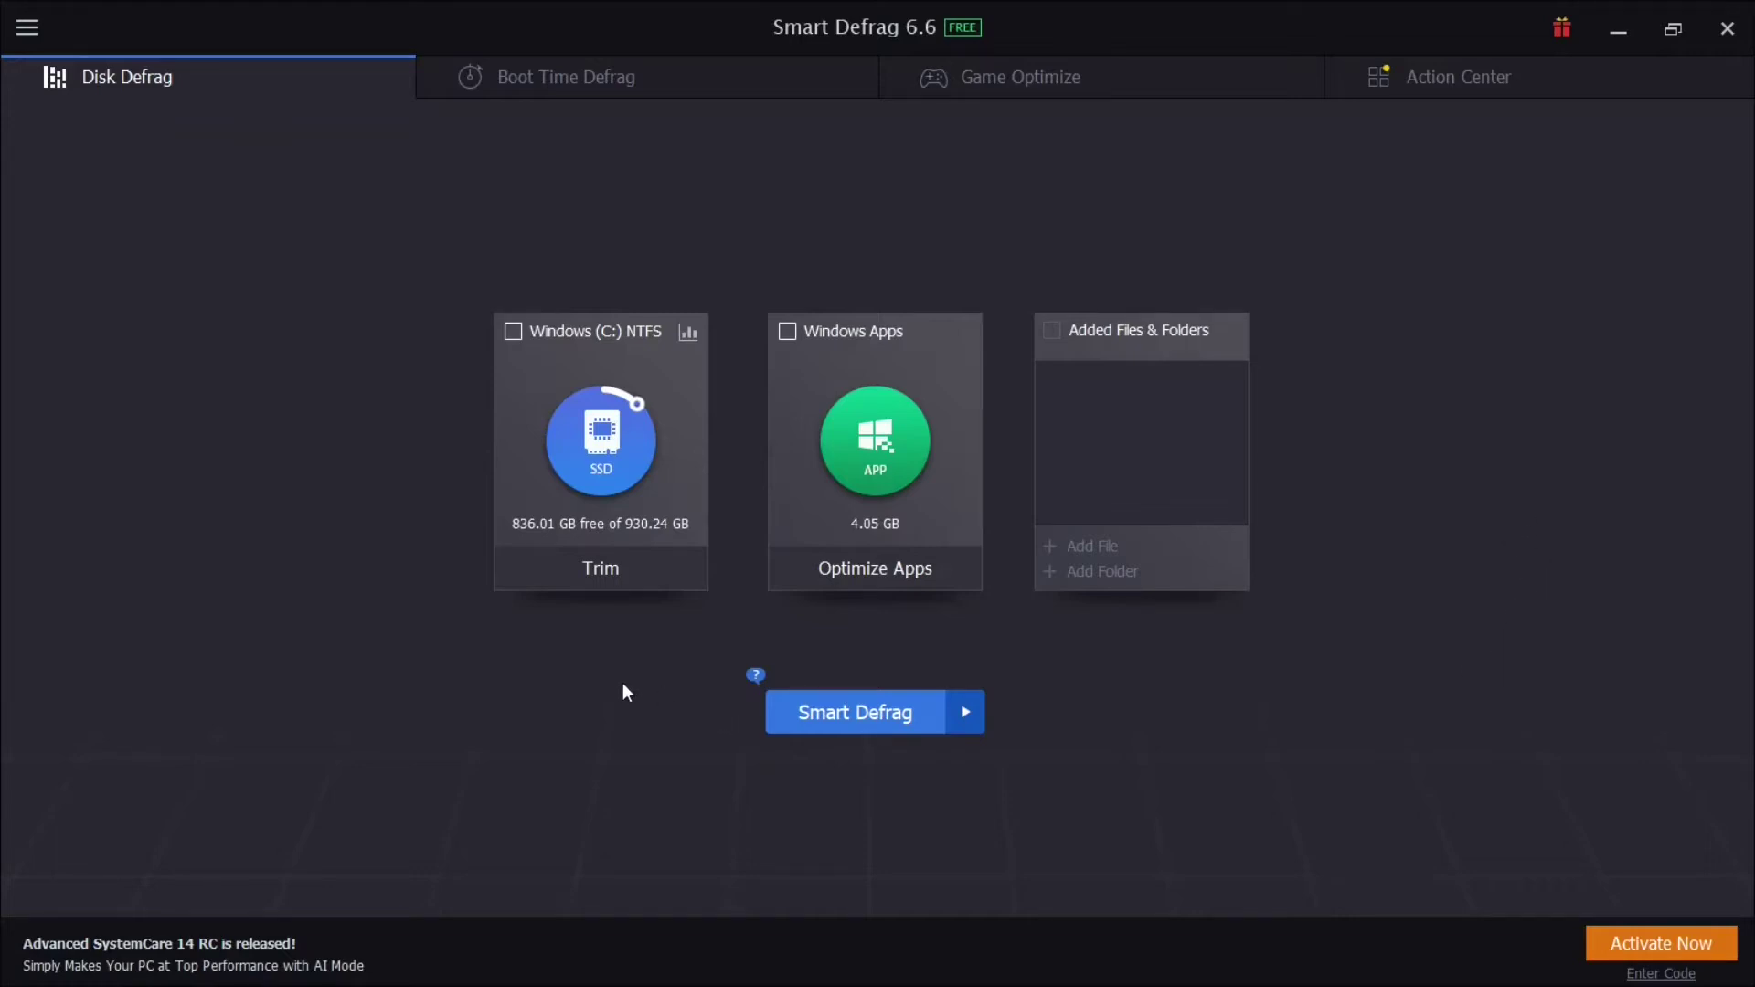
Step: Trim the Windows (C:) SSD and finish the trim session
click(601, 569)
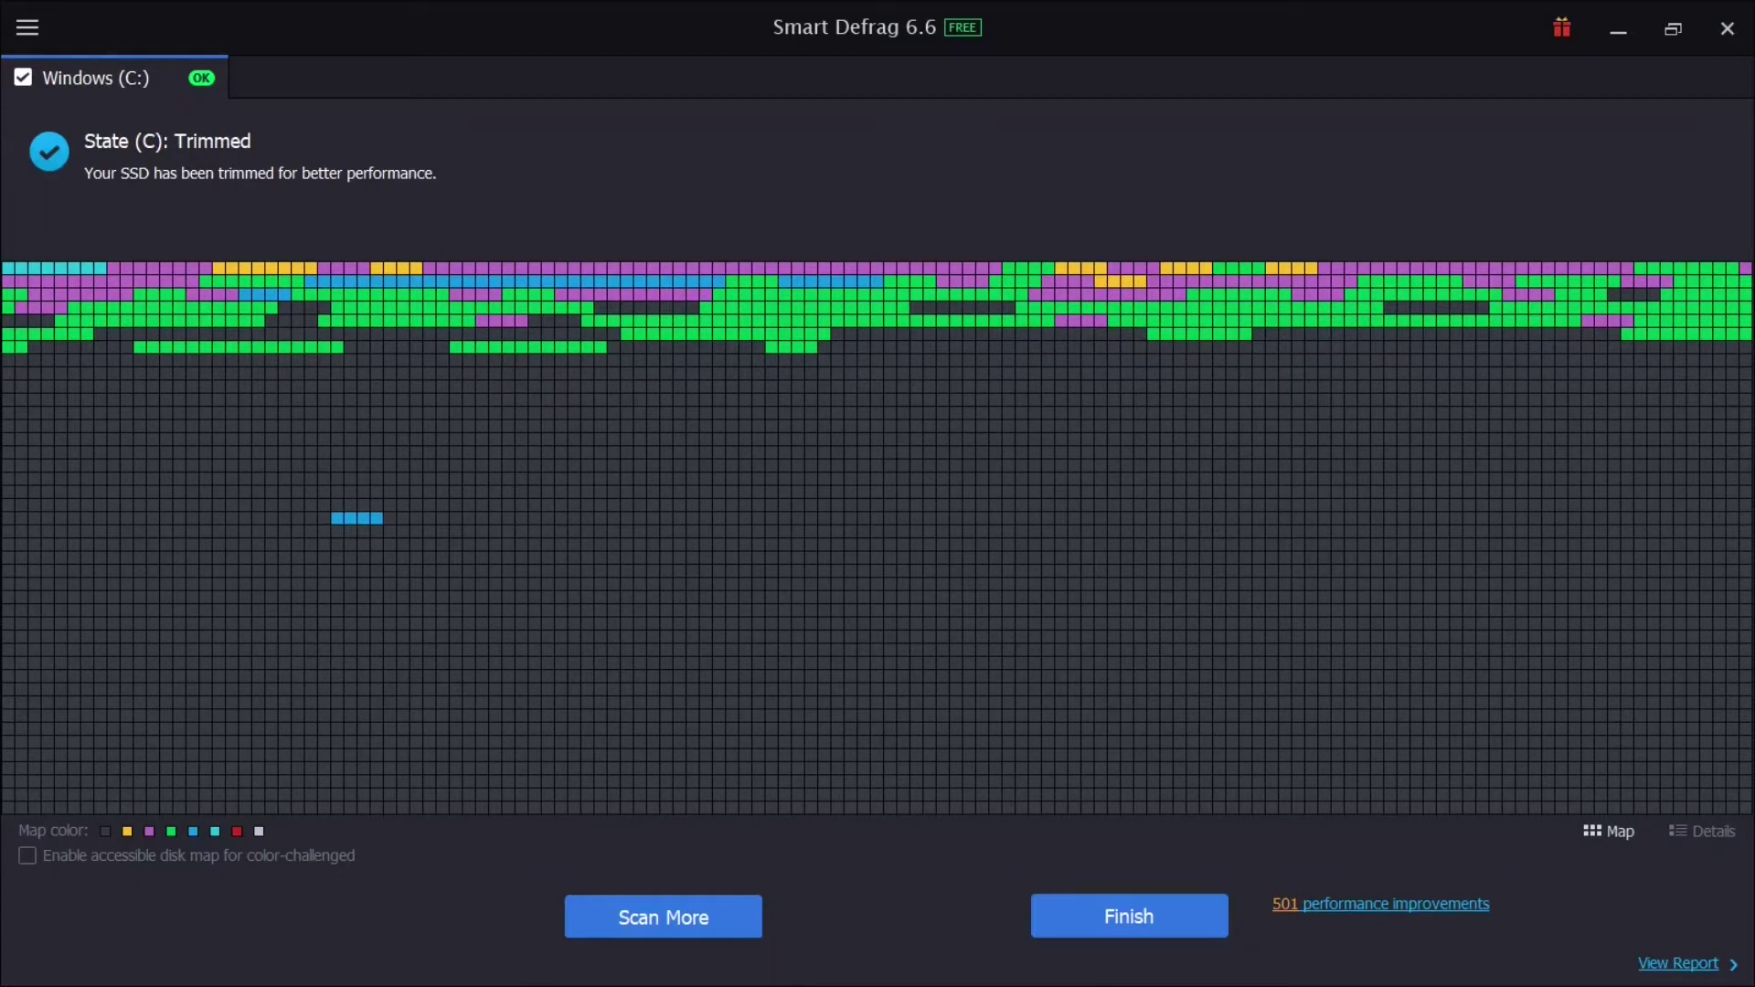
click(1108, 922)
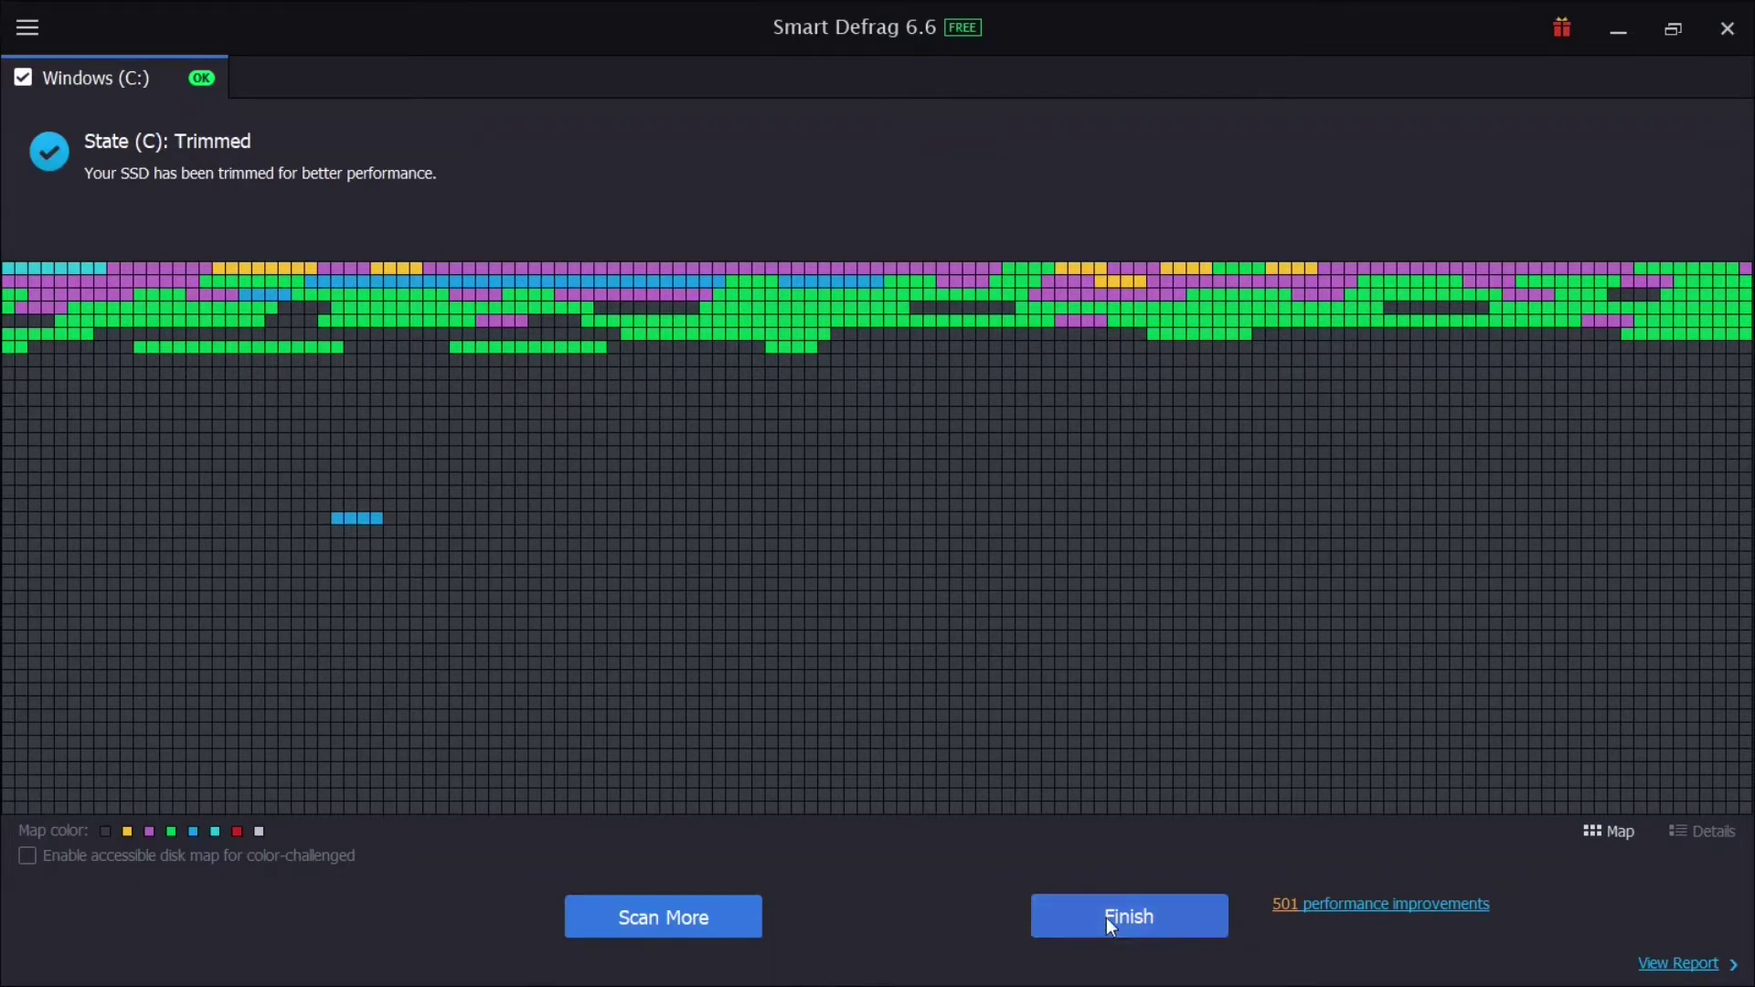